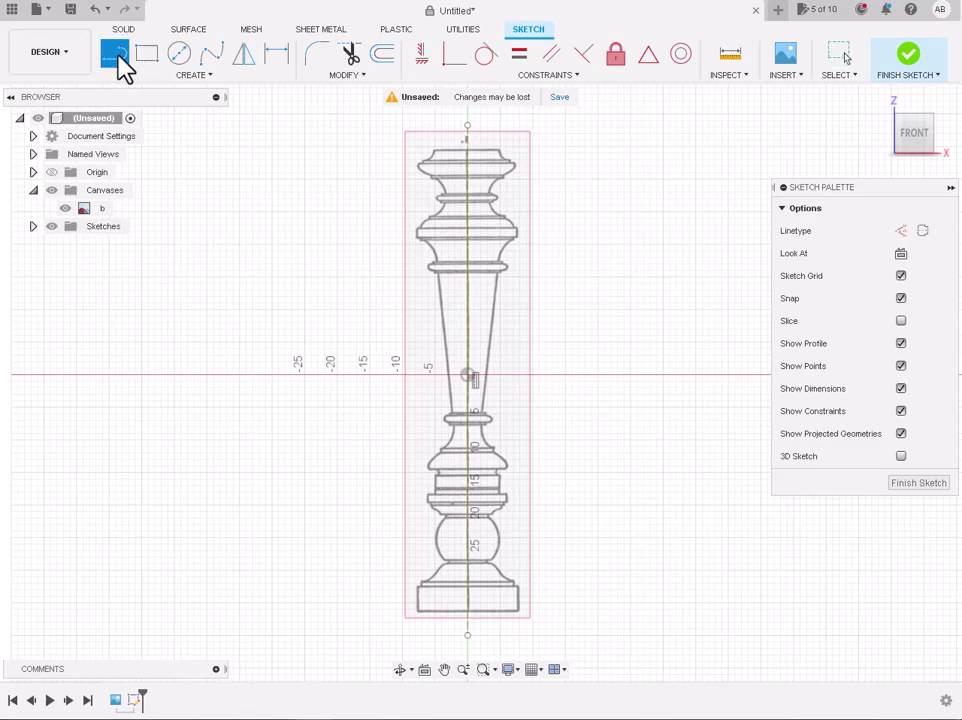
Trace the top-edge and flange horizontal lines between the centre axis and the outline
scroll(475, 150, up, 5)
scroll(477, 155, up, 5)
click(546, 275)
click(318, 272)
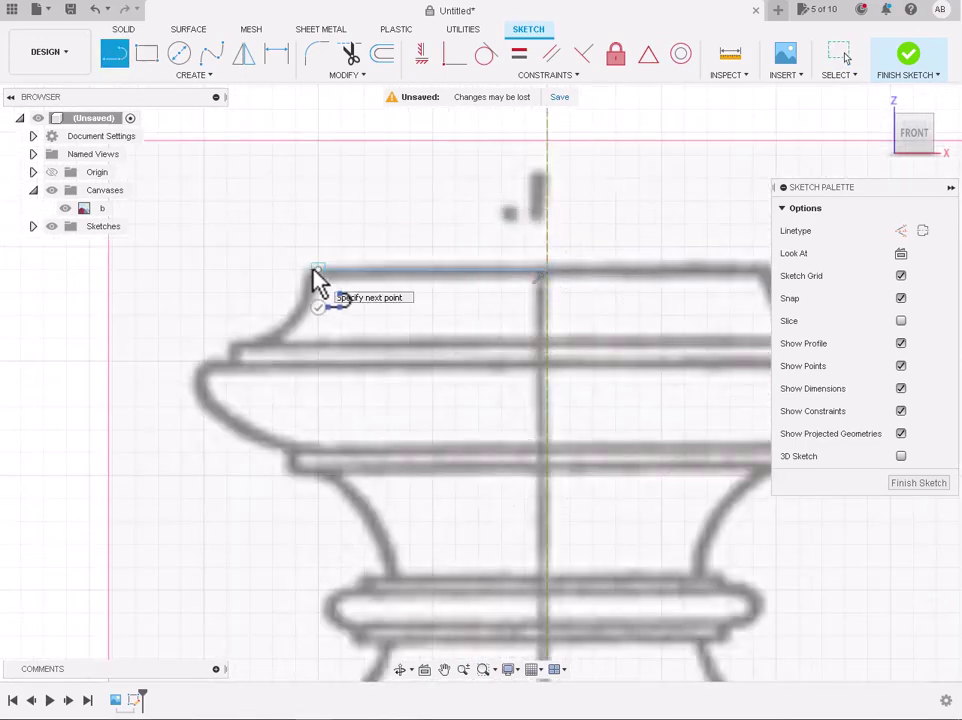
click(318, 272)
click(546, 347)
click(232, 347)
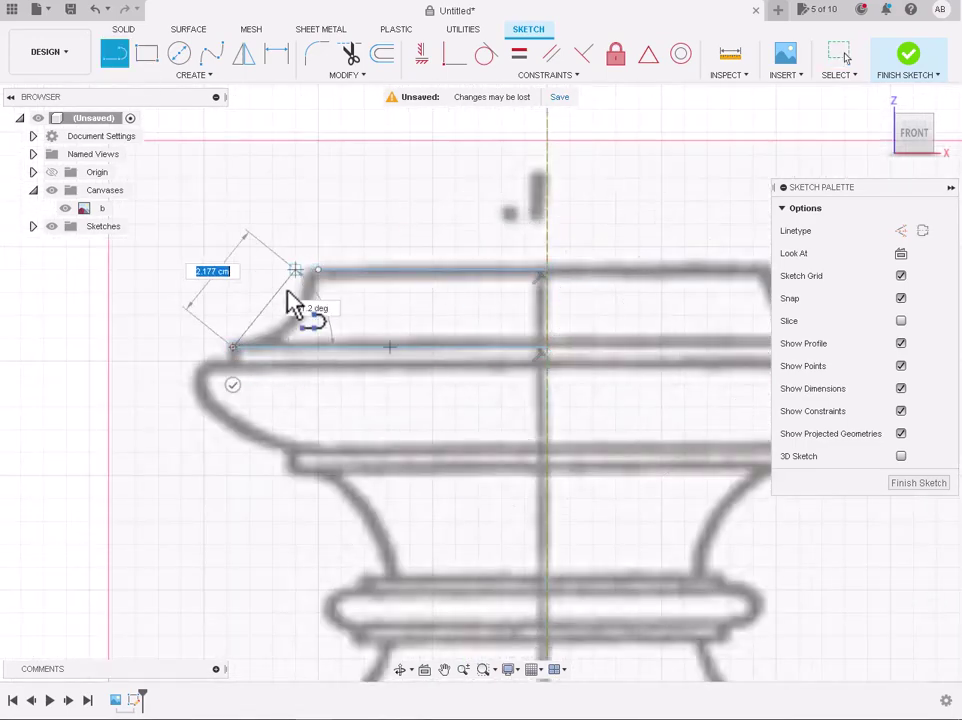
click(106, 56)
Draw two more horizontal profile lines from the centre axis to the left outline edge
click(545, 357)
scroll(210, 374, up, 3)
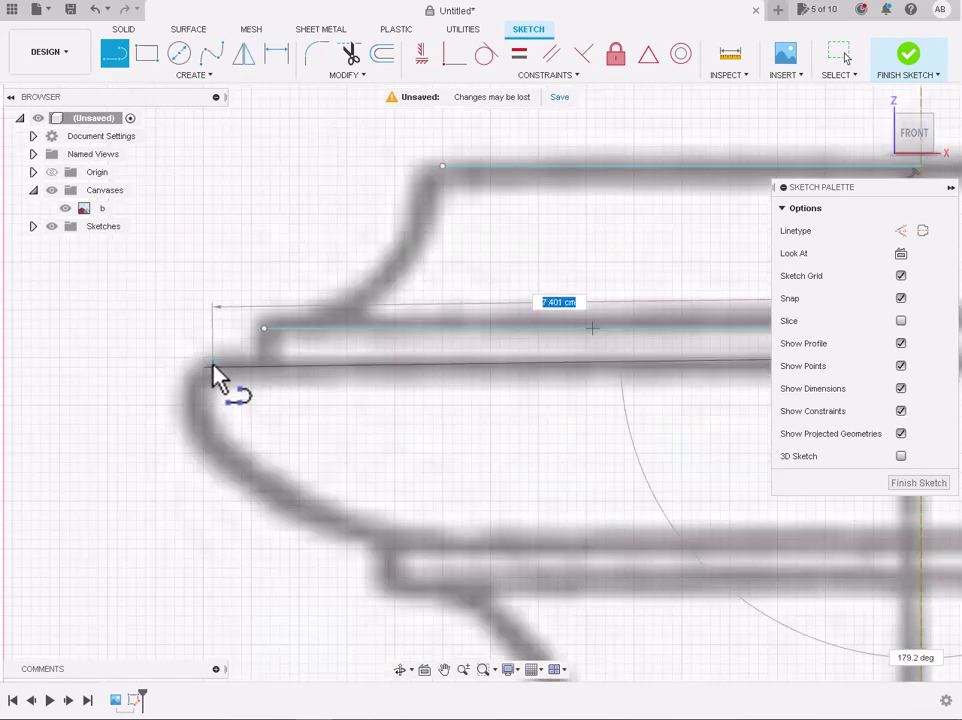
click(223, 365)
click(114, 55)
key(l)
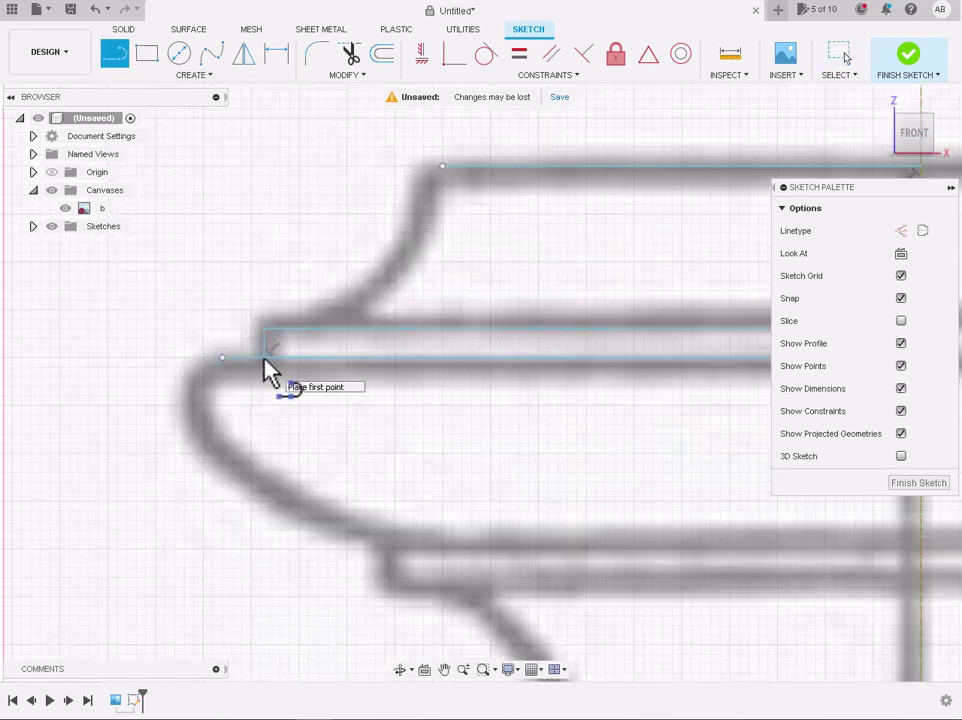
scroll(273, 385, down, 3)
click(612, 453)
click(288, 451)
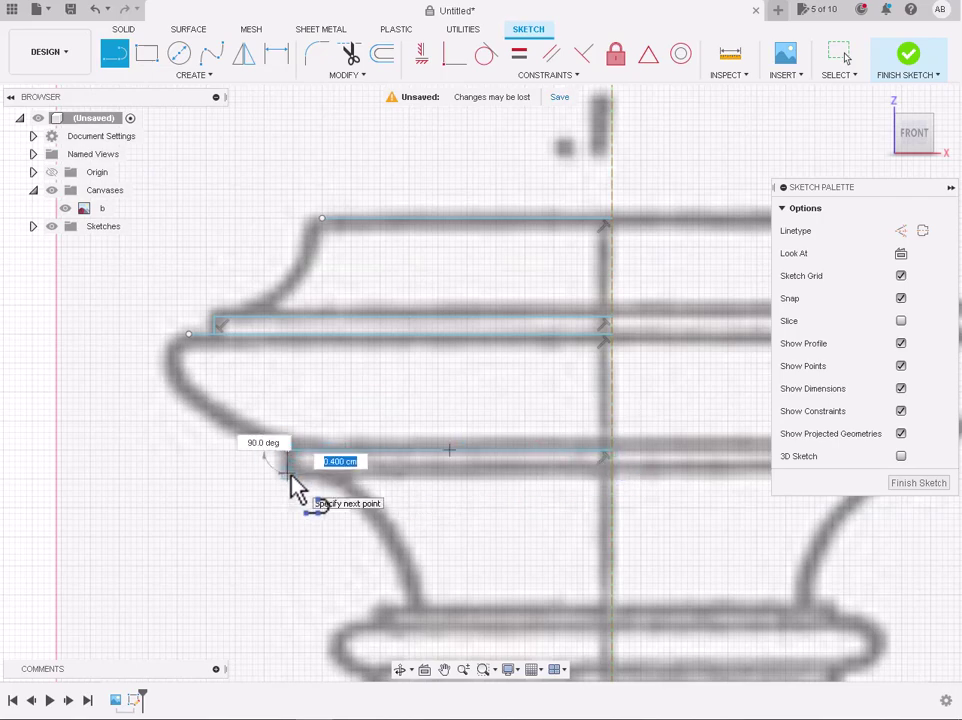
Trace a line from the lower ring's left edge to the centre axis
middle_drag(618, 683, 618, 580)
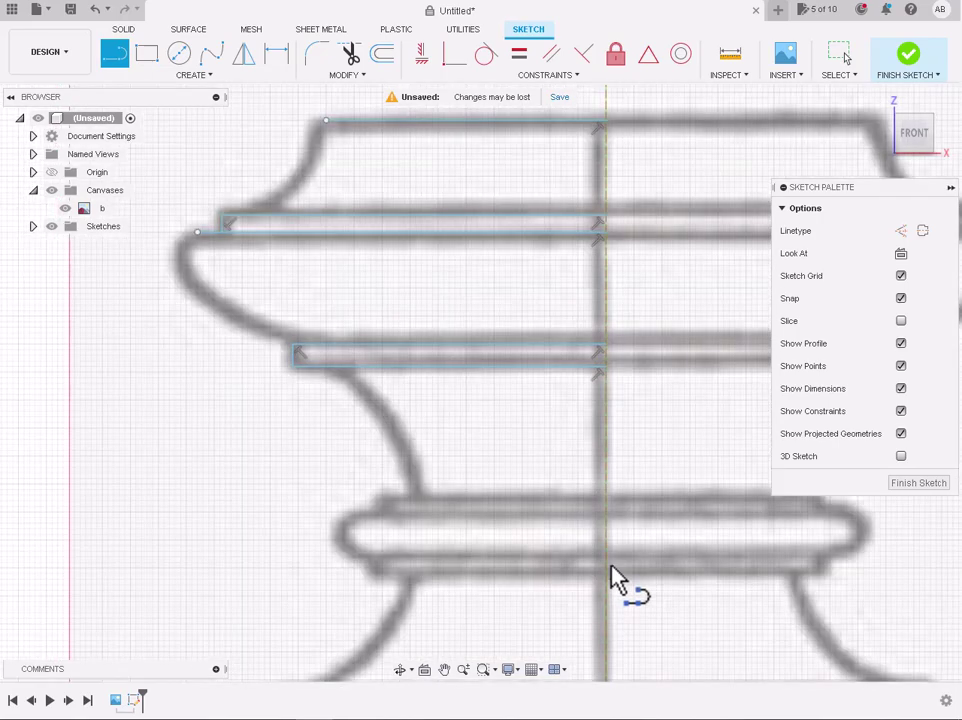
scroll(390, 510, up, 3)
click(380, 500)
scroll(380, 500, up, 2)
scroll(380, 500, down, 4)
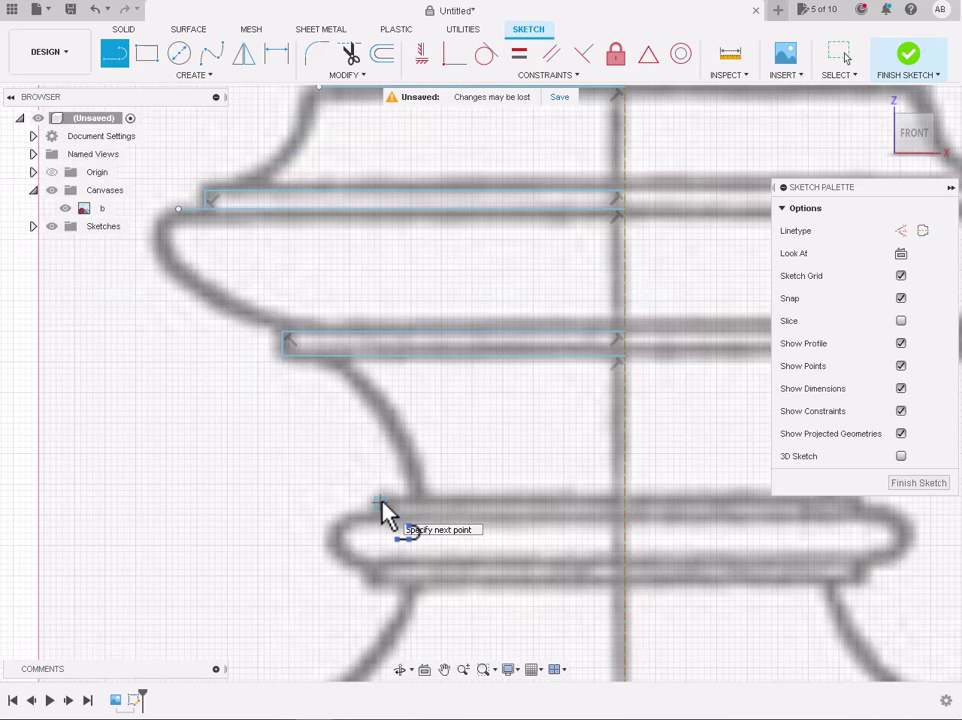
double_click(621, 502)
key(Escape)
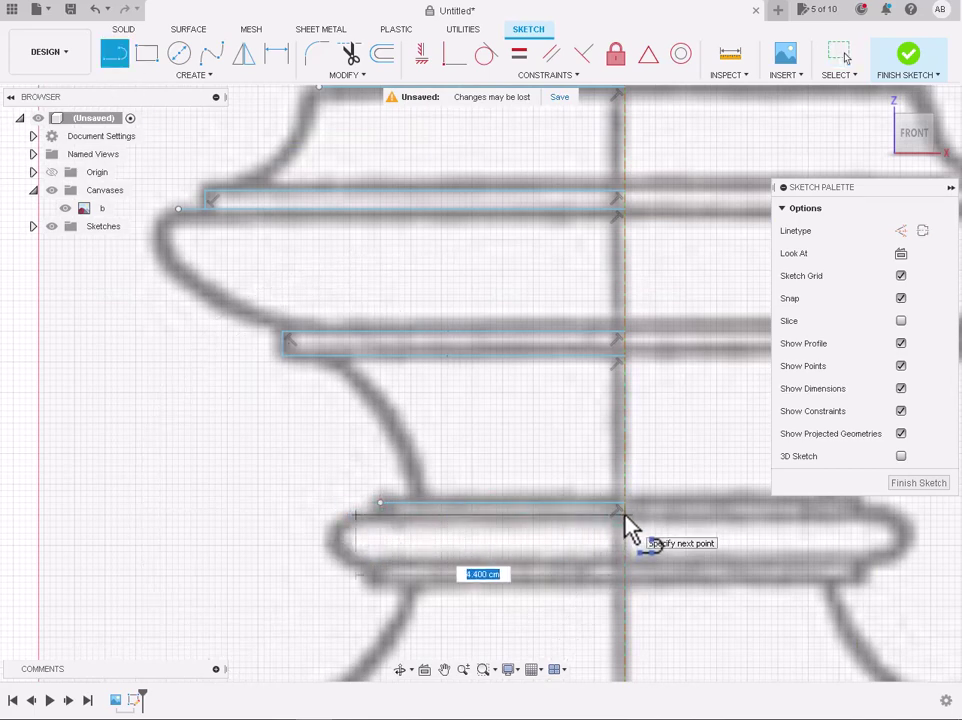
click(382, 484)
Draw two trial vertical lines beside the ring, running below it
click(382, 612)
key(Escape)
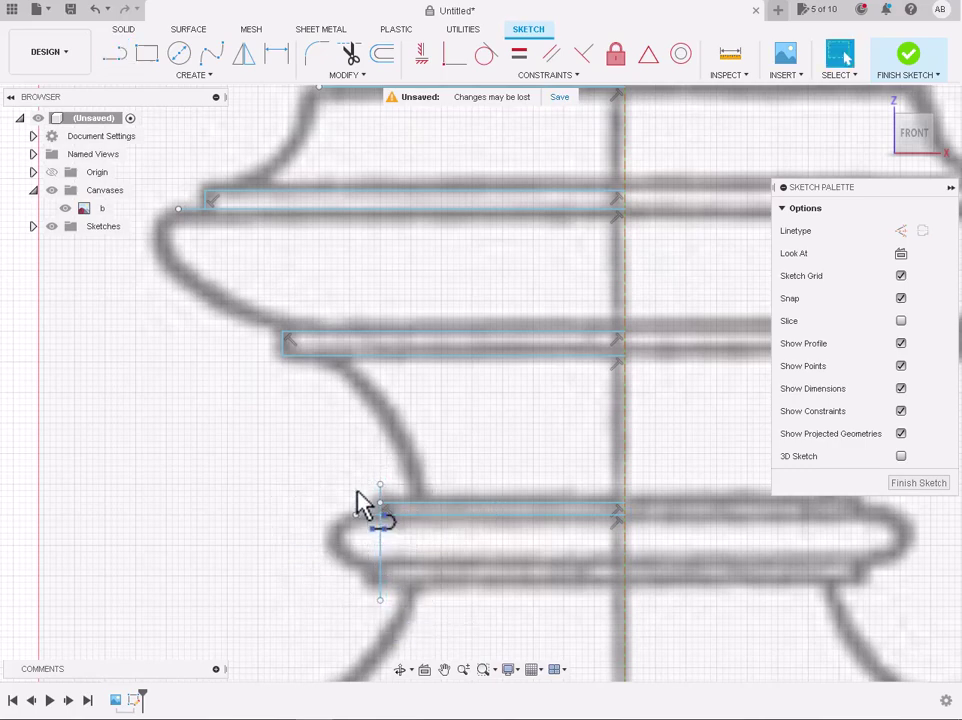
scroll(365, 505, up, 3)
click(353, 473)
scroll(353, 473, down, 3)
click(350, 575)
scroll(352, 578, up, 2)
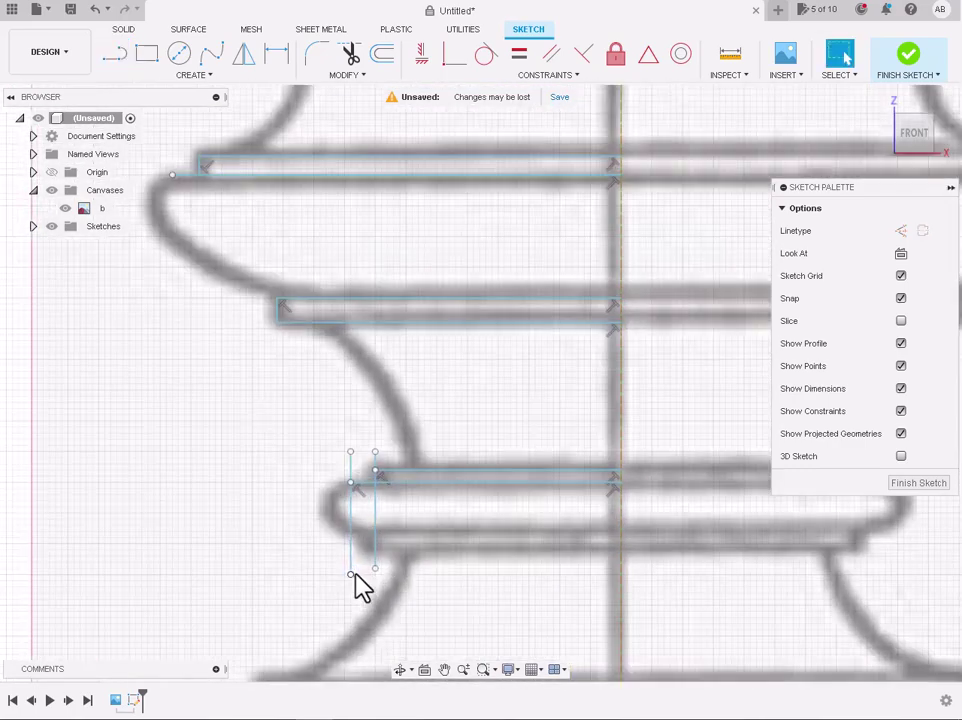
scroll(399, 527, up, 2)
Trace the ring's lower and bottom edges across to the centre axis
click(350, 521)
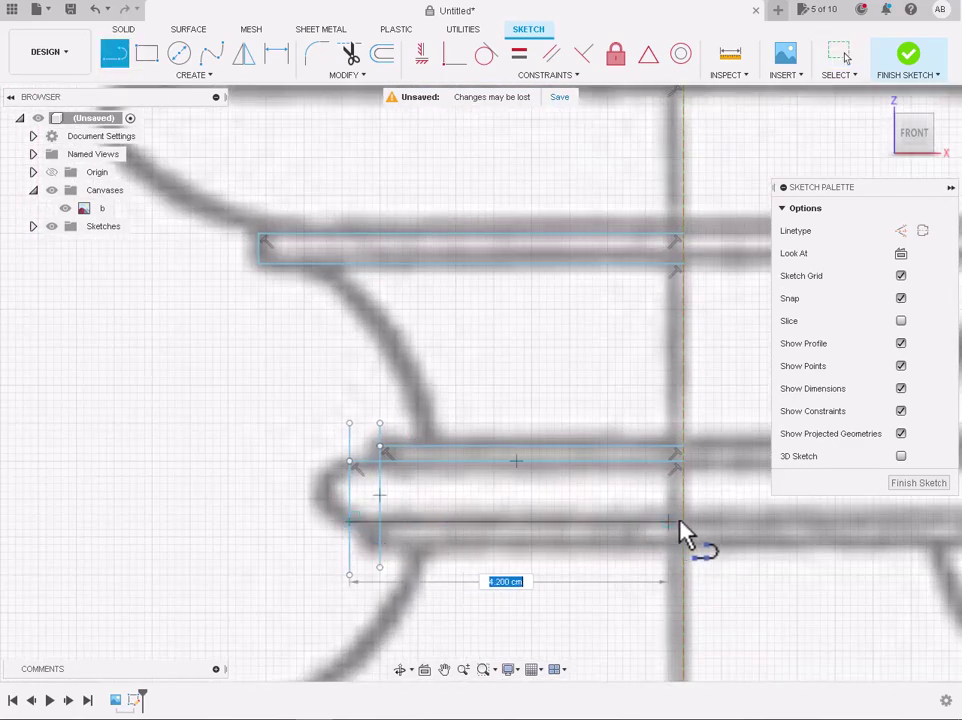
double_click(683, 521)
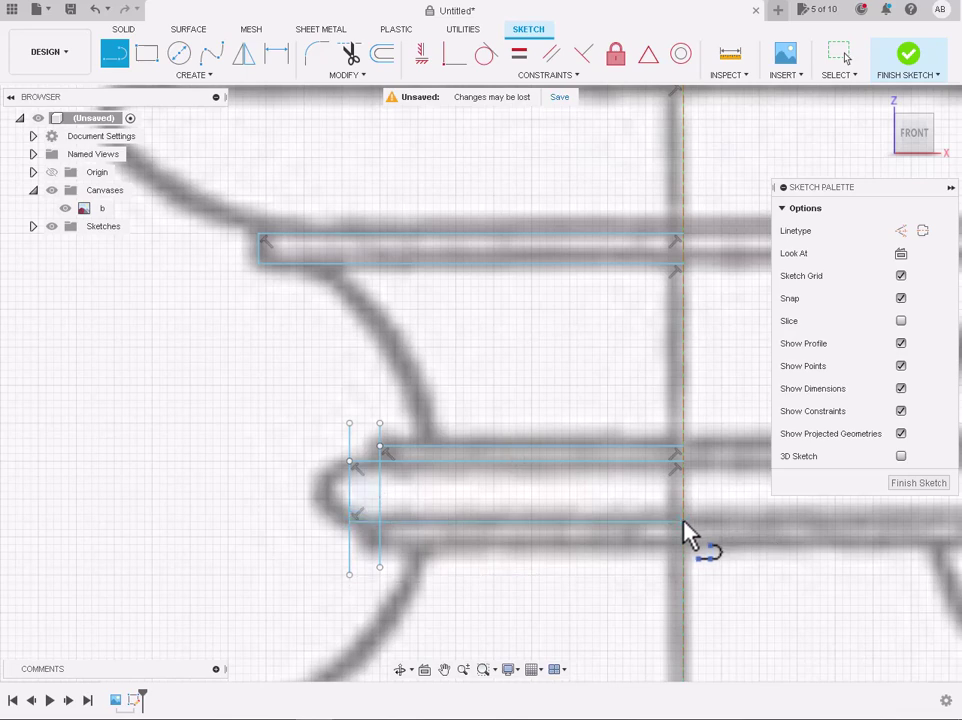
click(381, 556)
key(Escape)
key(Escape)
key(l)
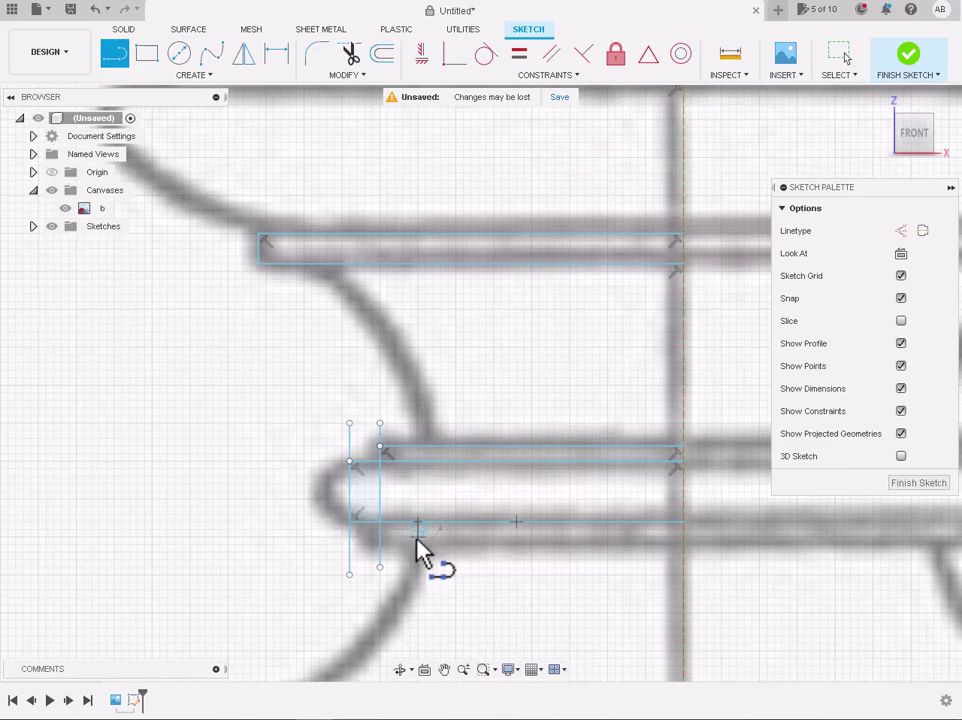
click(418, 537)
click(680, 537)
key(Escape)
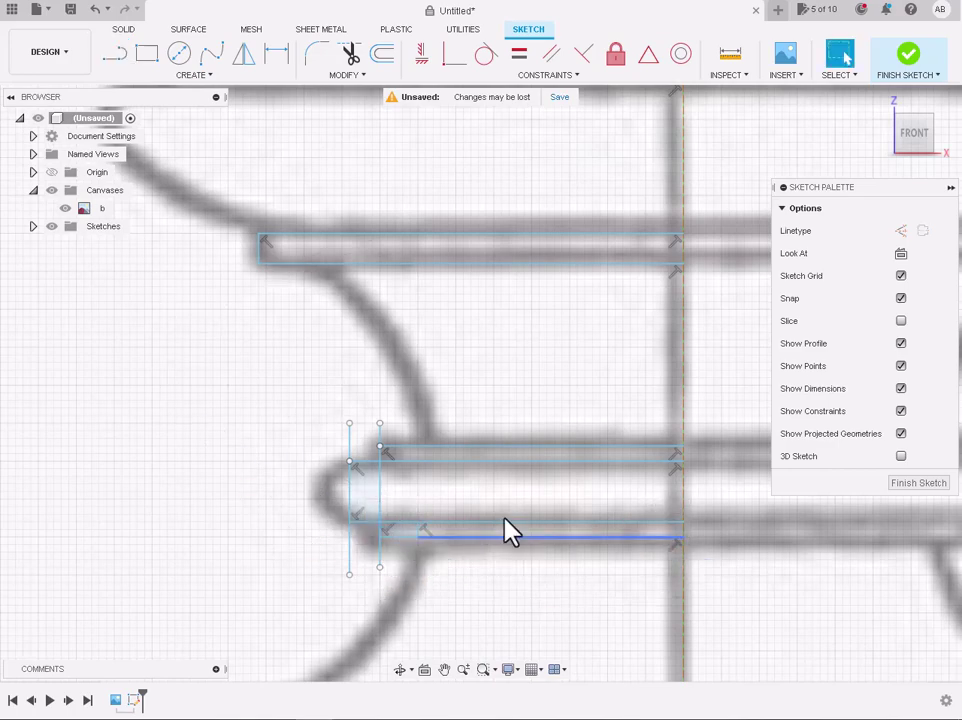
Delete the two short trial vertical lines and resume the Line tool
scroll(420, 545, up, 3)
click(337, 457)
shift+click(274, 457)
key(Delete)
scroll(275, 457, down, 4)
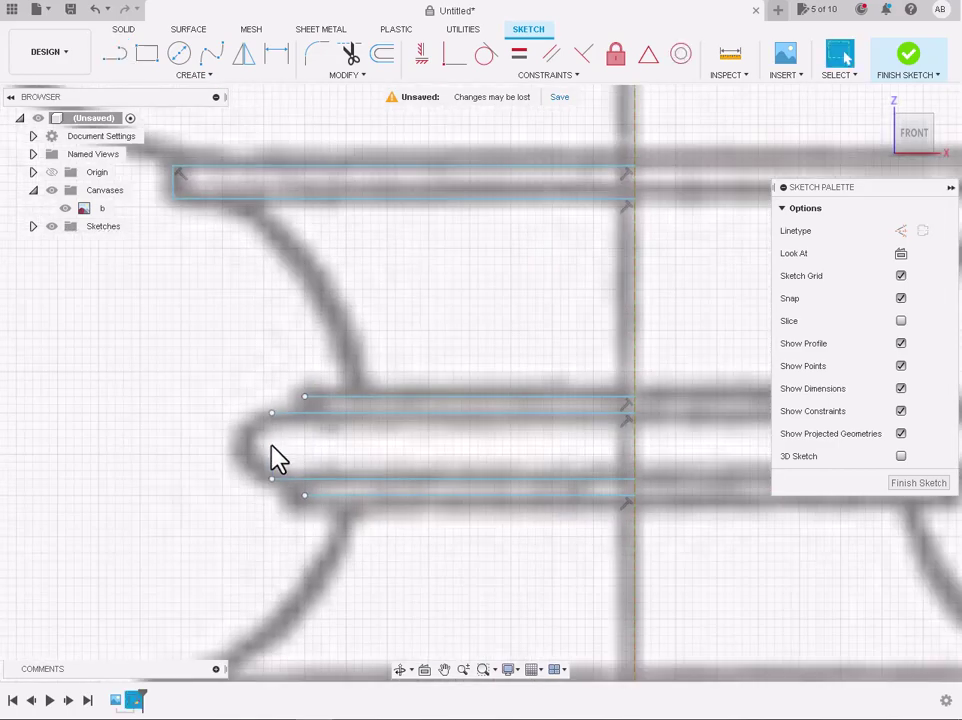
key(l)
scroll(303, 428, up, 3)
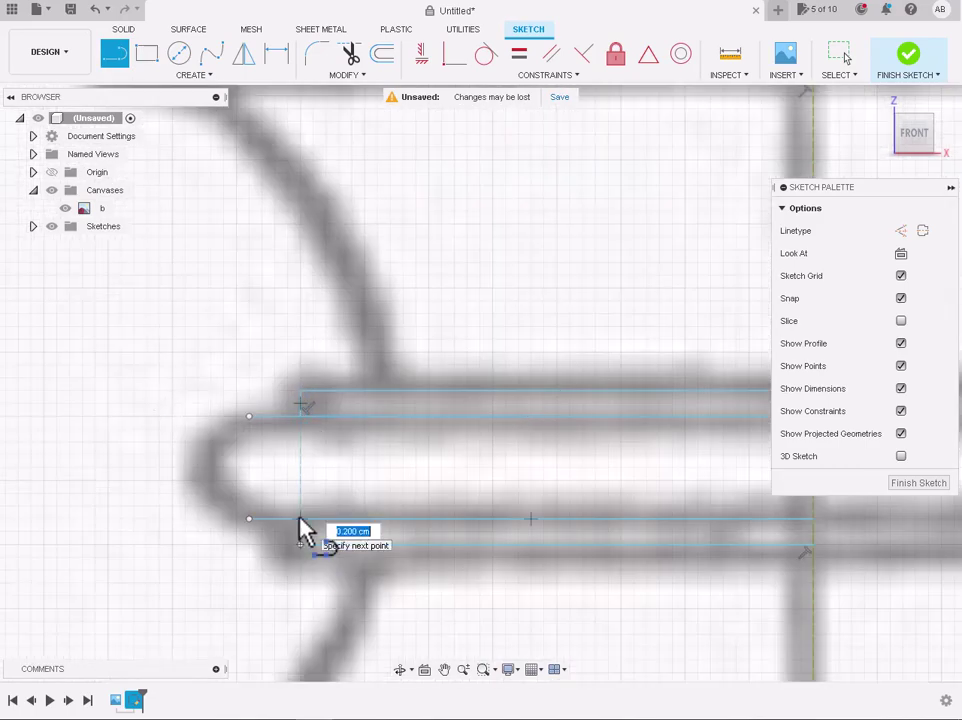
scroll(302, 530, down, 5)
scroll(479, 565, up, 3)
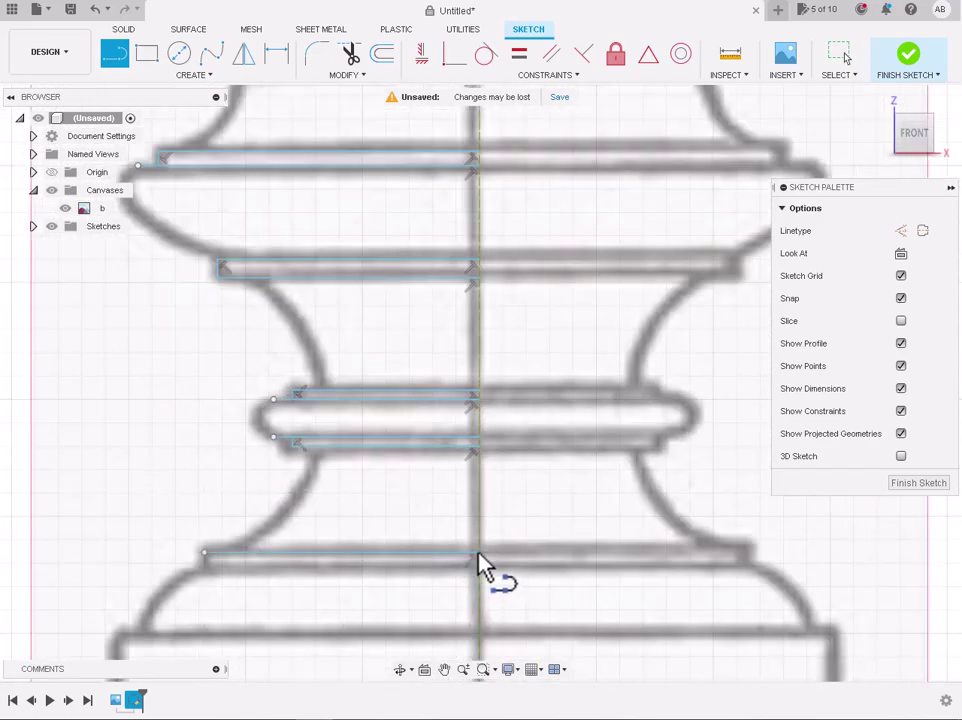
Outline the band's top, left vertical side and bottom back to the centre axis
click(205, 566)
scroll(205, 566, up, 3)
click(657, 580)
scroll(670, 575, down, 5)
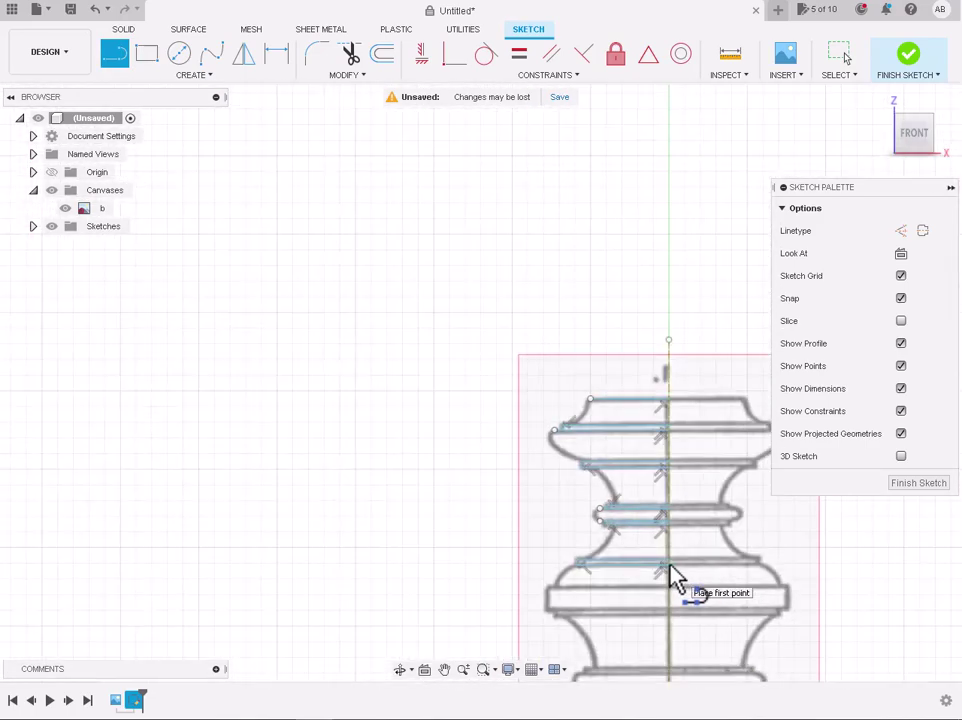
scroll(697, 477, up, 3)
click(303, 464)
click(301, 538)
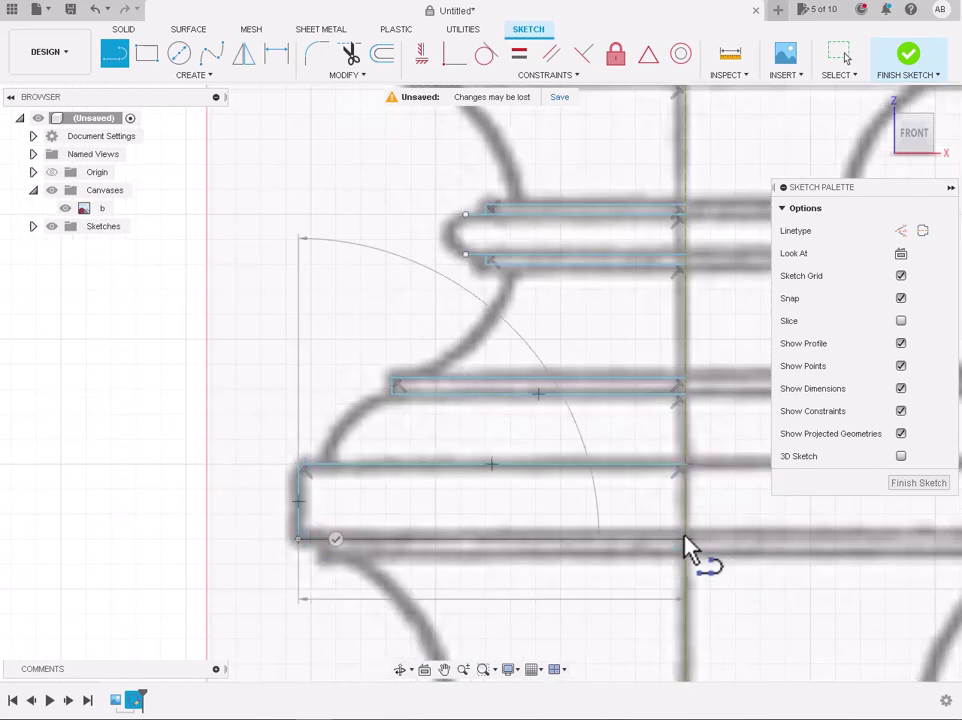
double_click(684, 540)
key(Escape)
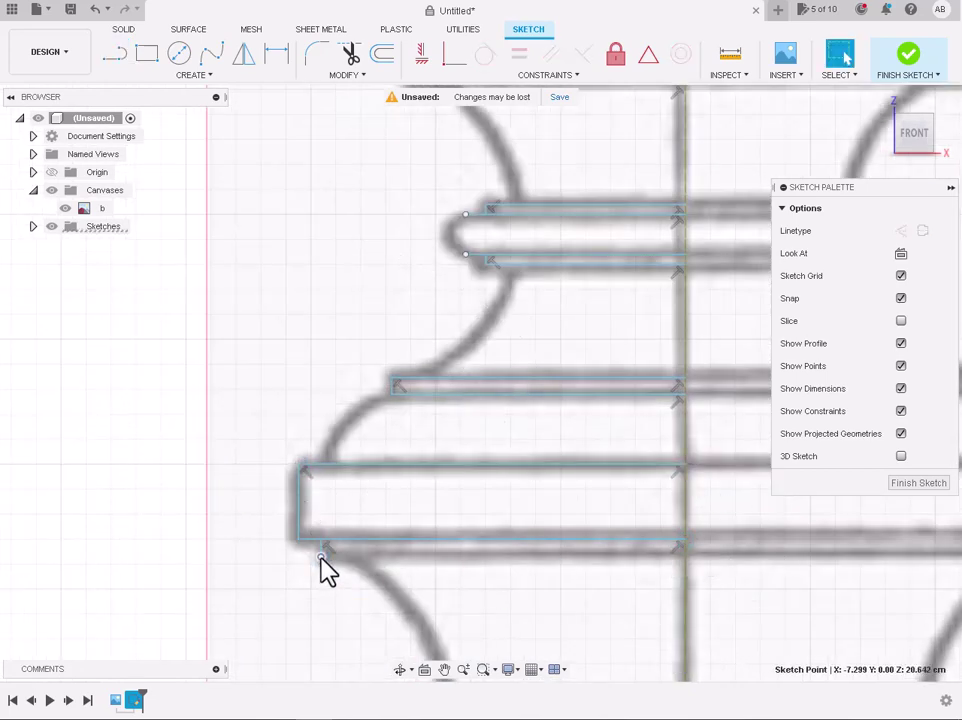
Draw a horizontal line from the band's bottom-left point to the centre axis
key(l)
click(321, 557)
double_click(685, 556)
scroll(675, 600, down, 5)
scroll(700, 580, up, 4)
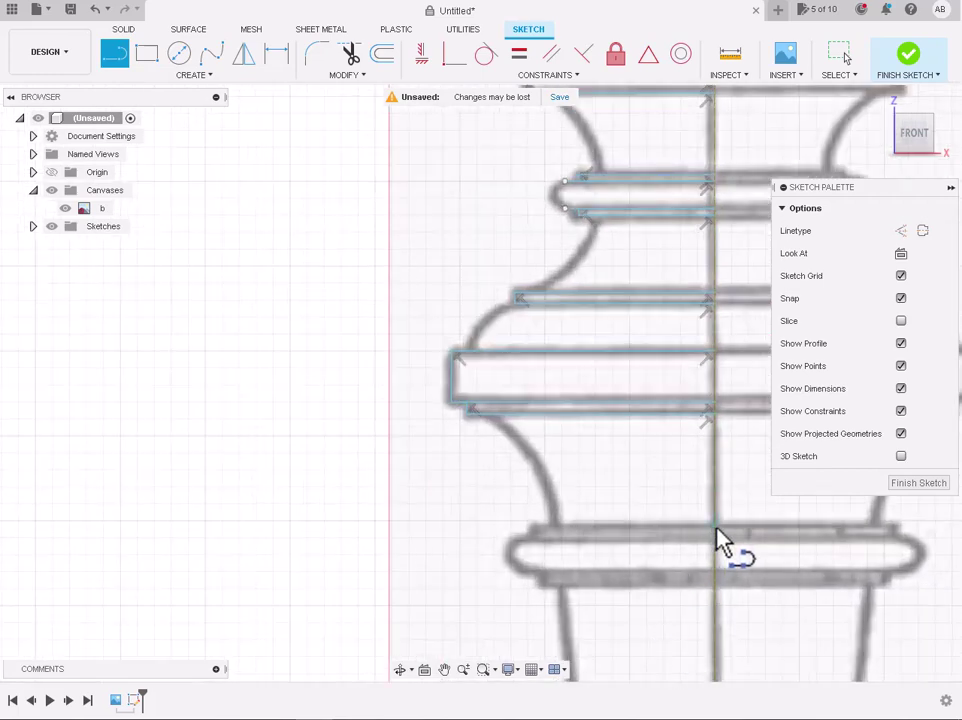
scroll(528, 537, up, 3)
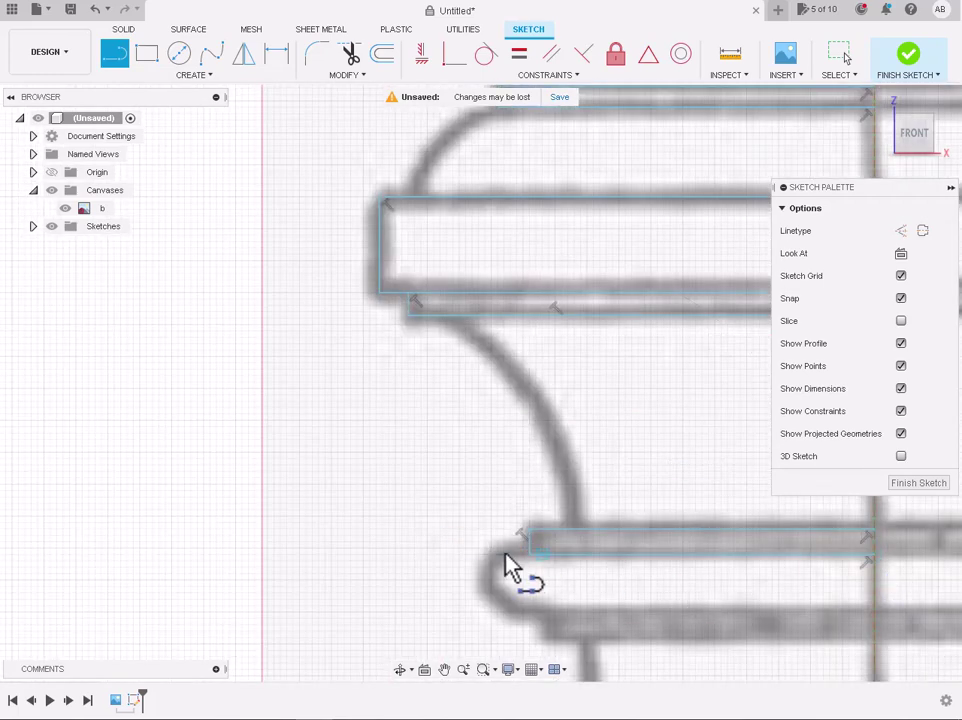
key(Escape)
Add a new line just below the lower band
scroll(524, 575, down, 3)
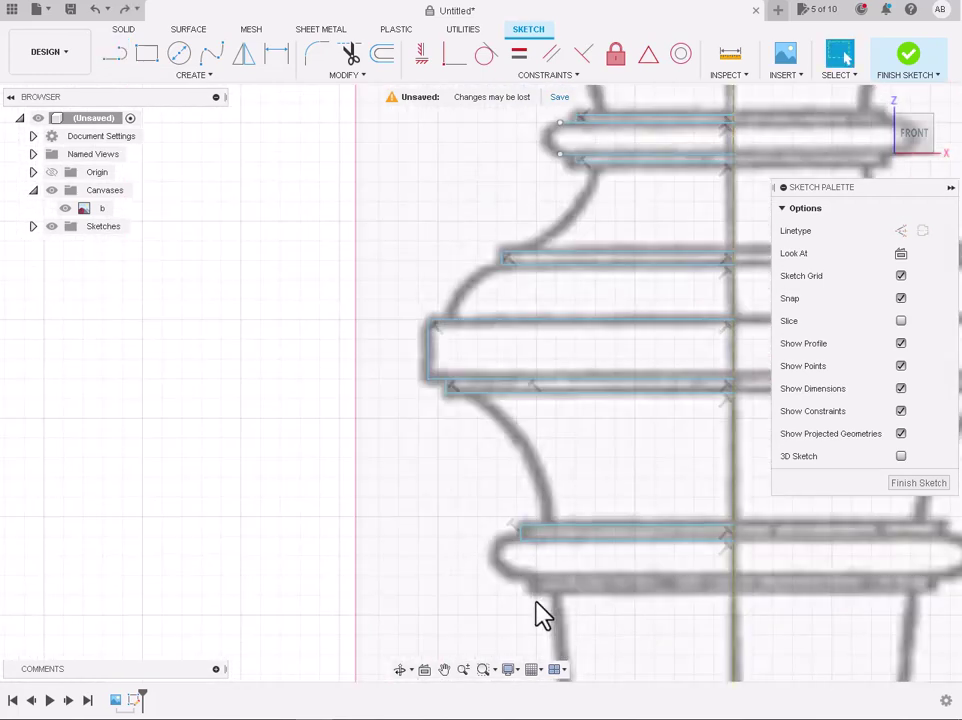
click(532, 578)
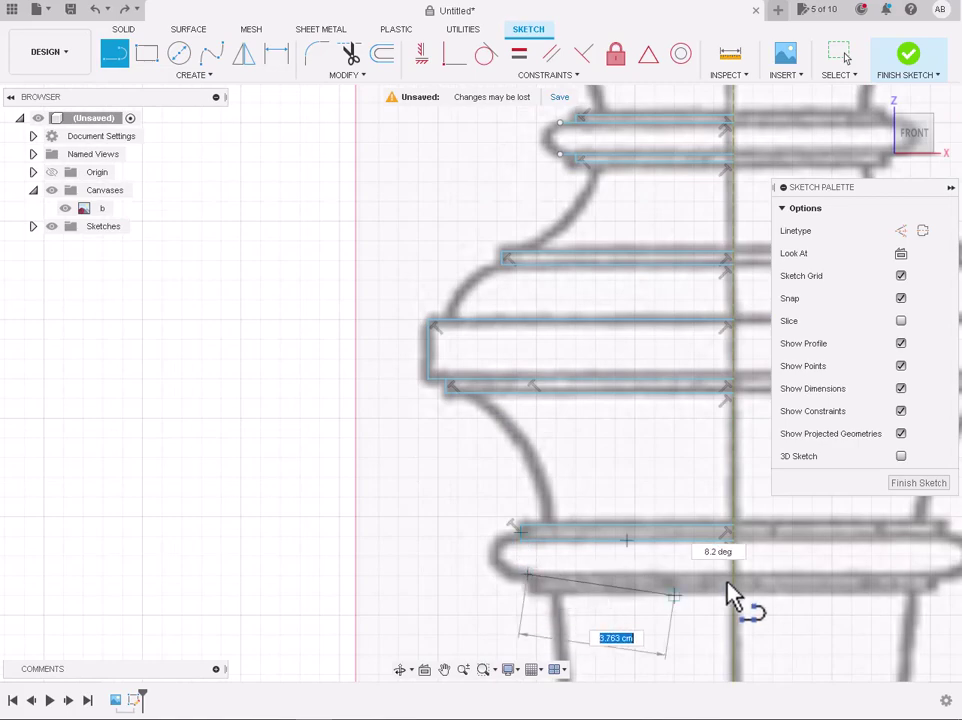
double_click(730, 608)
scroll(730, 608, down, 5)
Trace a horizontal line from the collar's left edge to the centreline
scroll(740, 620, down, 2)
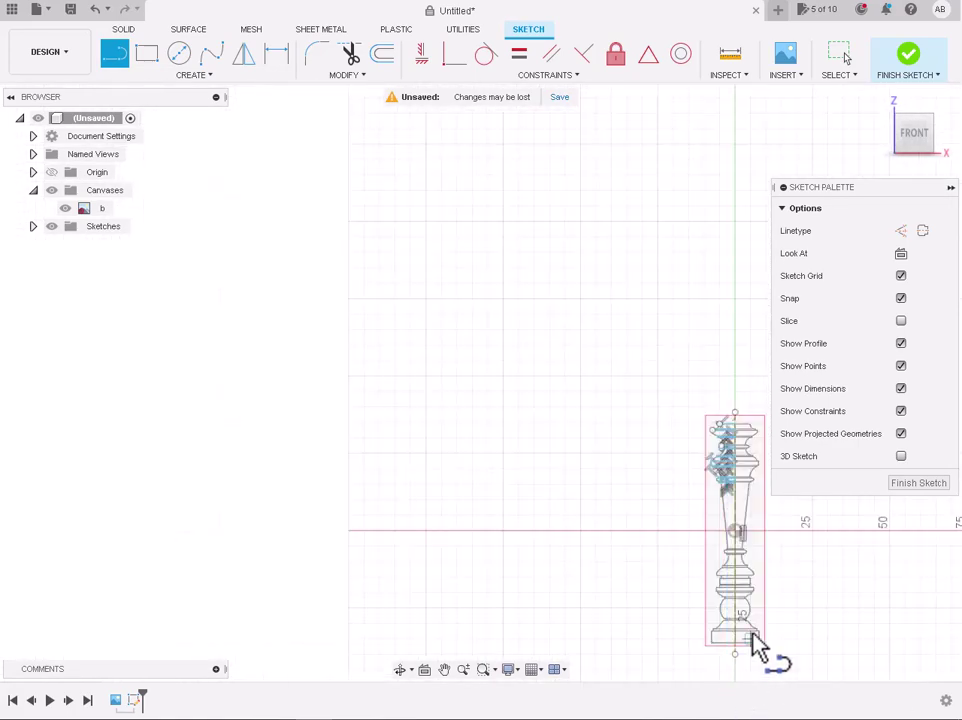
scroll(730, 455, up, 4)
scroll(682, 447, up, 3)
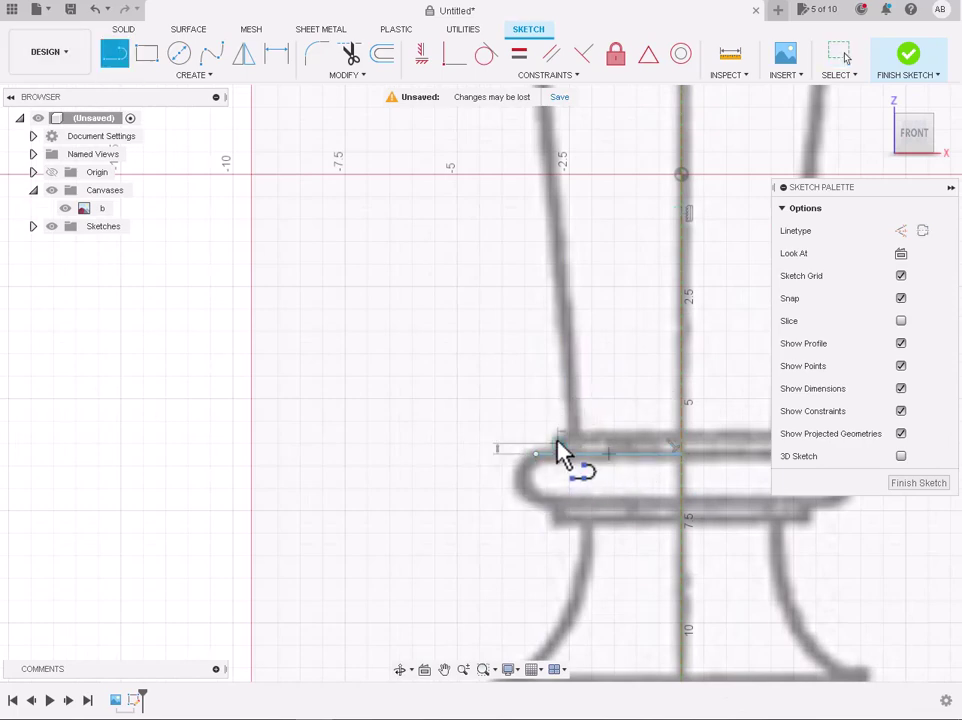
key(Escape)
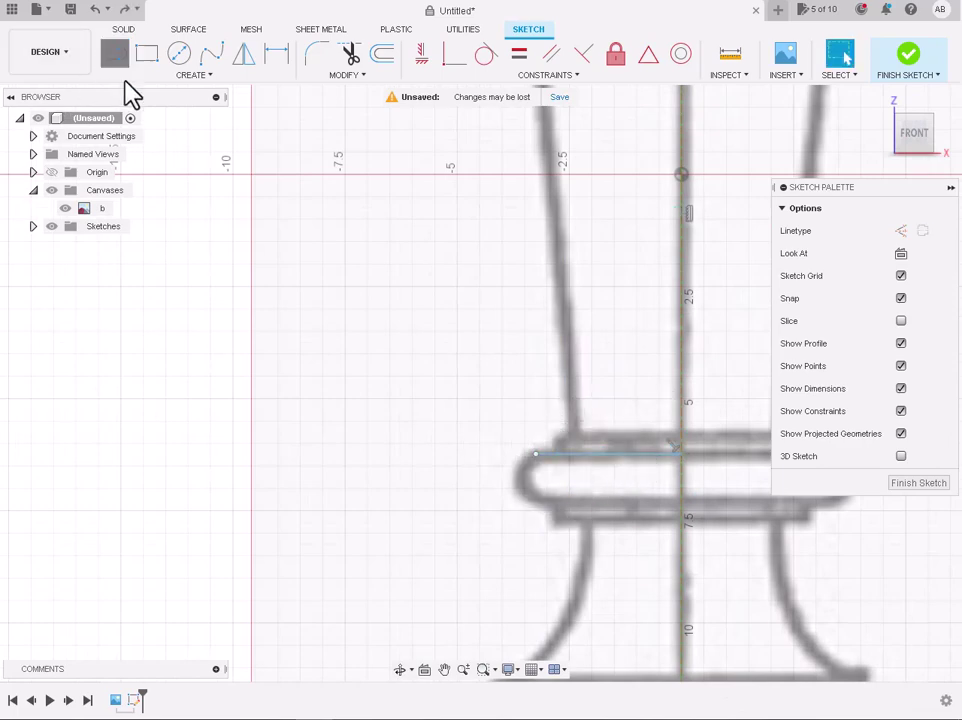
click(566, 438)
double_click(681, 438)
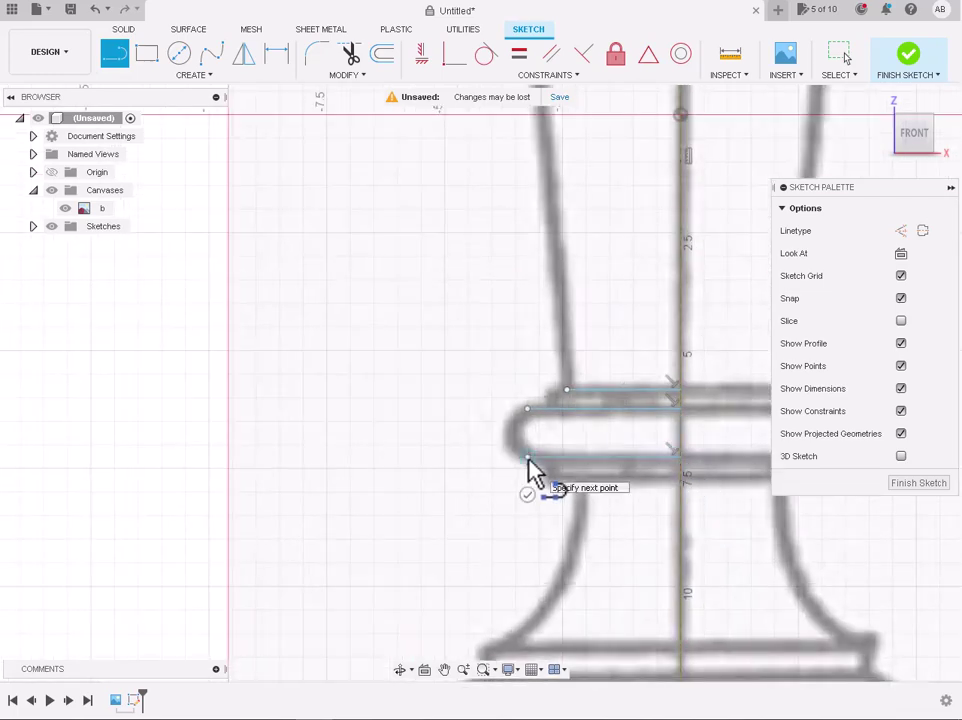
Trace the next ledge and two more horizontal lines from the profile edge to the centreline
scroll(683, 560, down, 4)
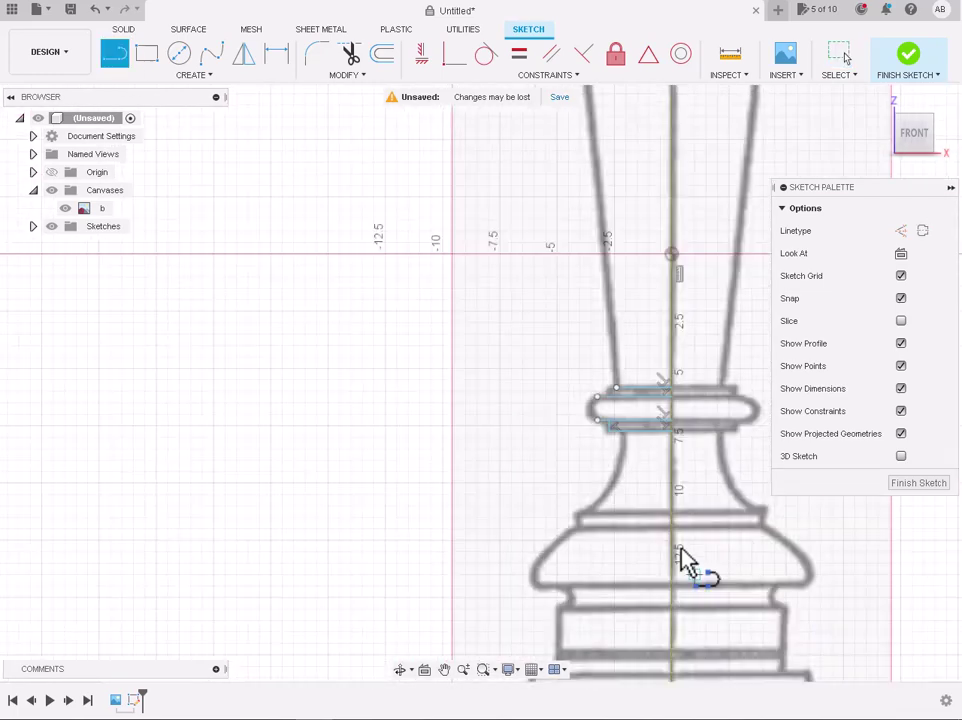
scroll(683, 560, up, 4)
click(661, 490)
click(492, 477)
scroll(492, 477, up, 4)
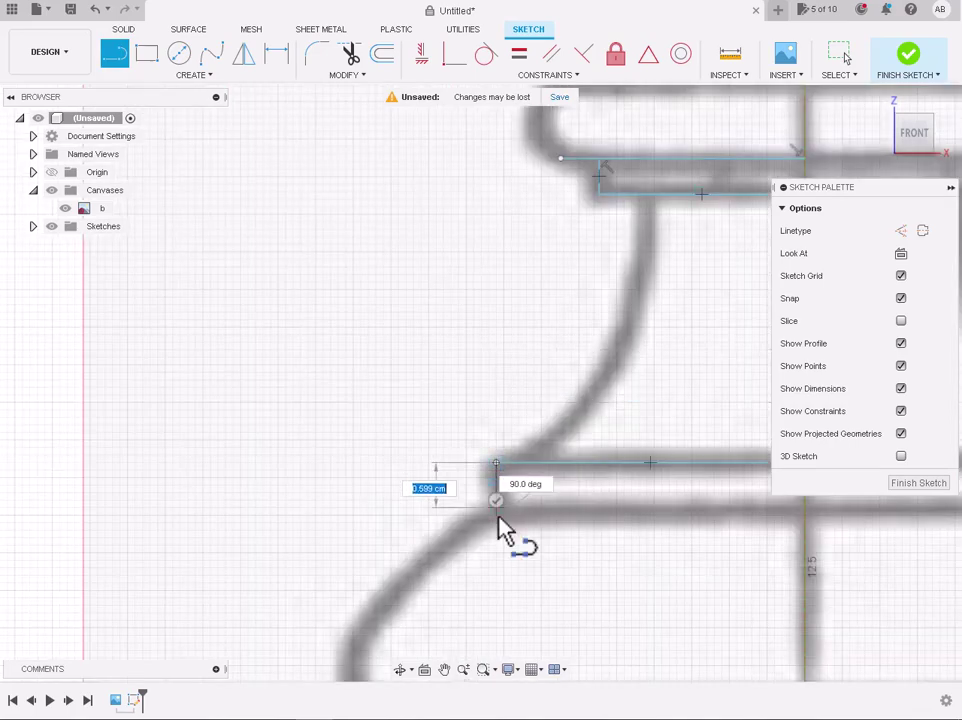
scroll(497, 520, up, 2)
click(498, 511)
scroll(666, 515, down, 3)
double_click(666, 515)
scroll(666, 616, down, 2)
scroll(448, 550, up, 2)
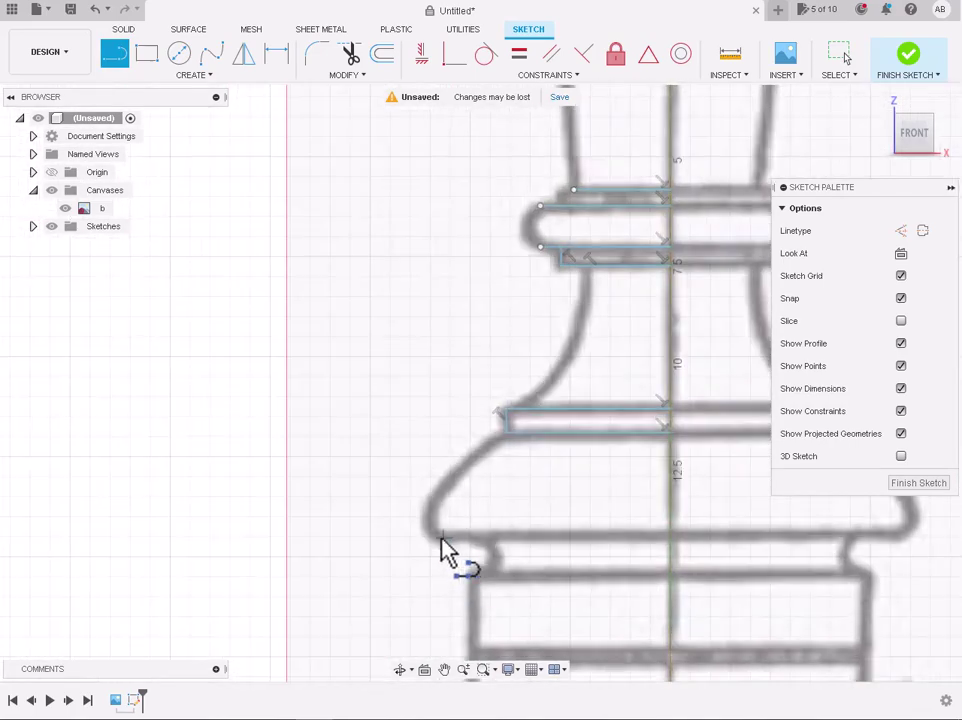
click(441, 538)
double_click(668, 543)
click(472, 580)
double_click(668, 580)
Draw the base step's vertical edge, its line to the centreline, and the 0.800 cm vertical step
scroll(567, 532, down, 1)
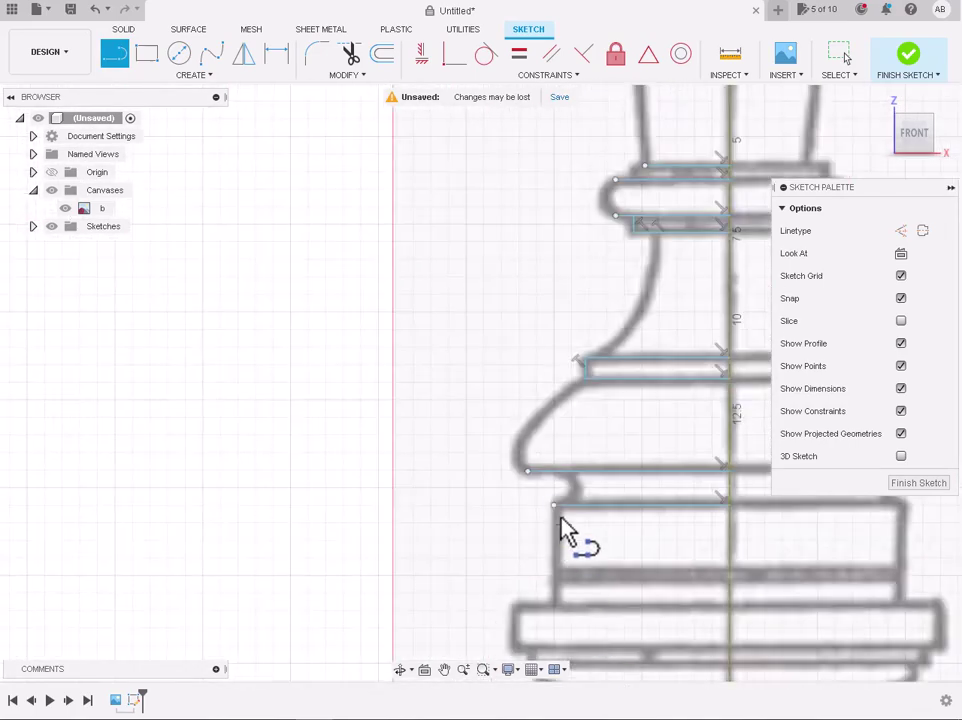
click(553, 505)
click(553, 567)
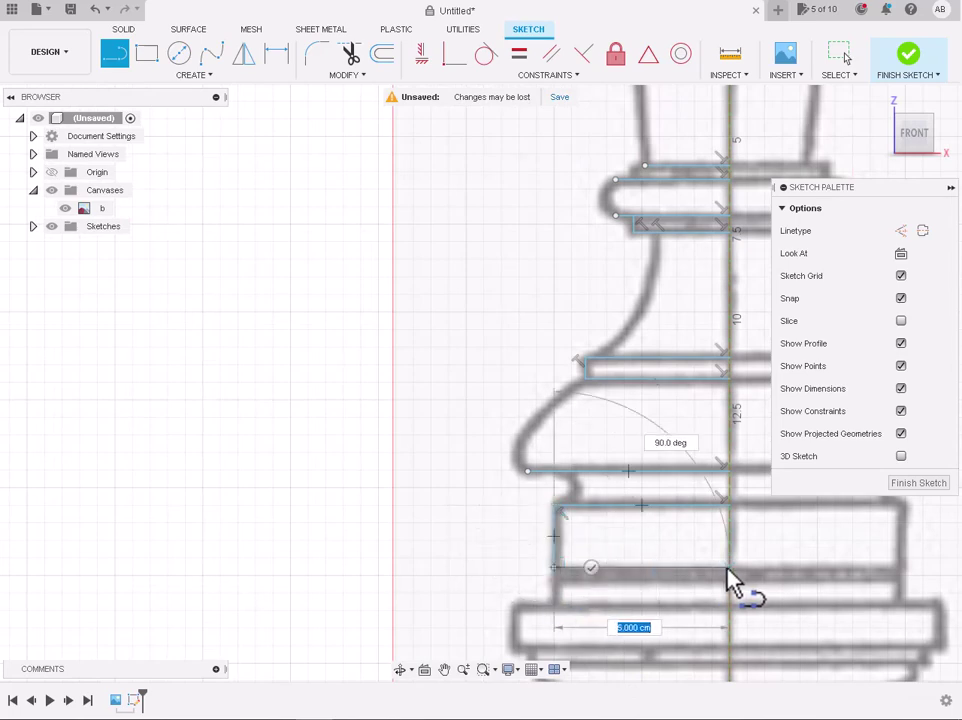
click(729, 577)
click(553, 575)
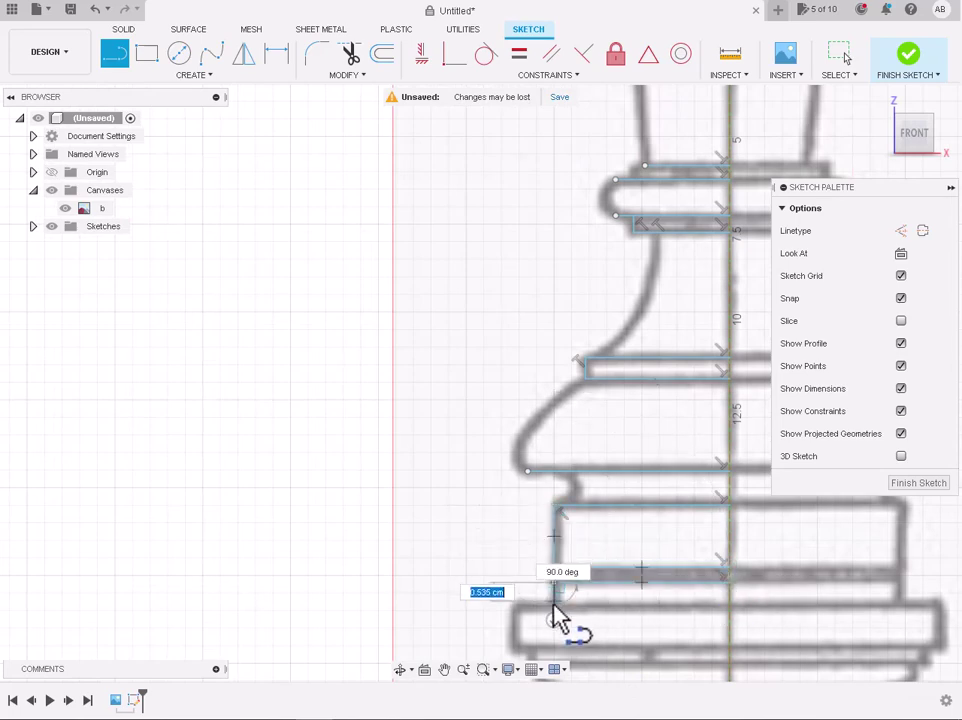
click(556, 611)
key(Escape)
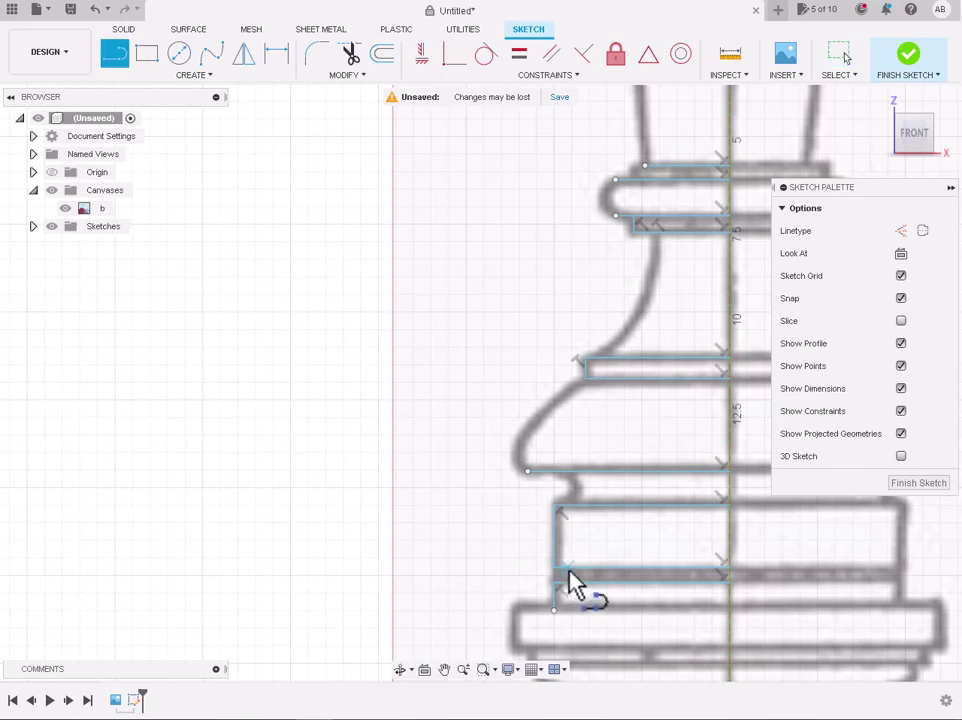
Add a stepped line chain from the centreline to the profile edge, including the 6.000 cm segment
scroll(567, 582, up, 3)
click(567, 582)
scroll(578, 625, down, 2)
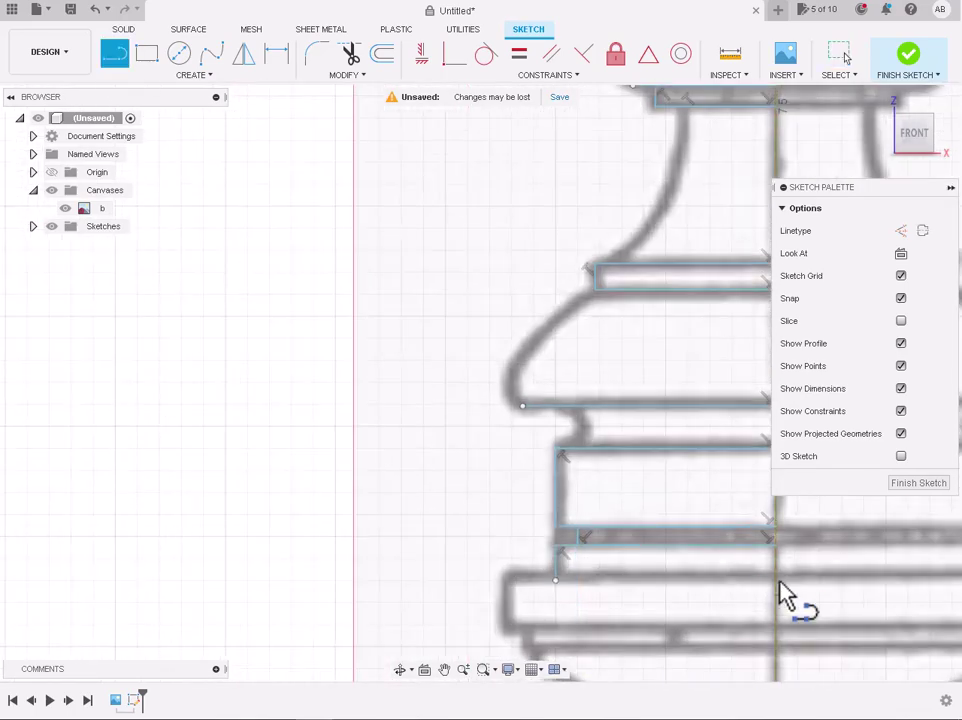
click(779, 582)
click(511, 578)
click(511, 626)
scroll(511, 626, up, 1)
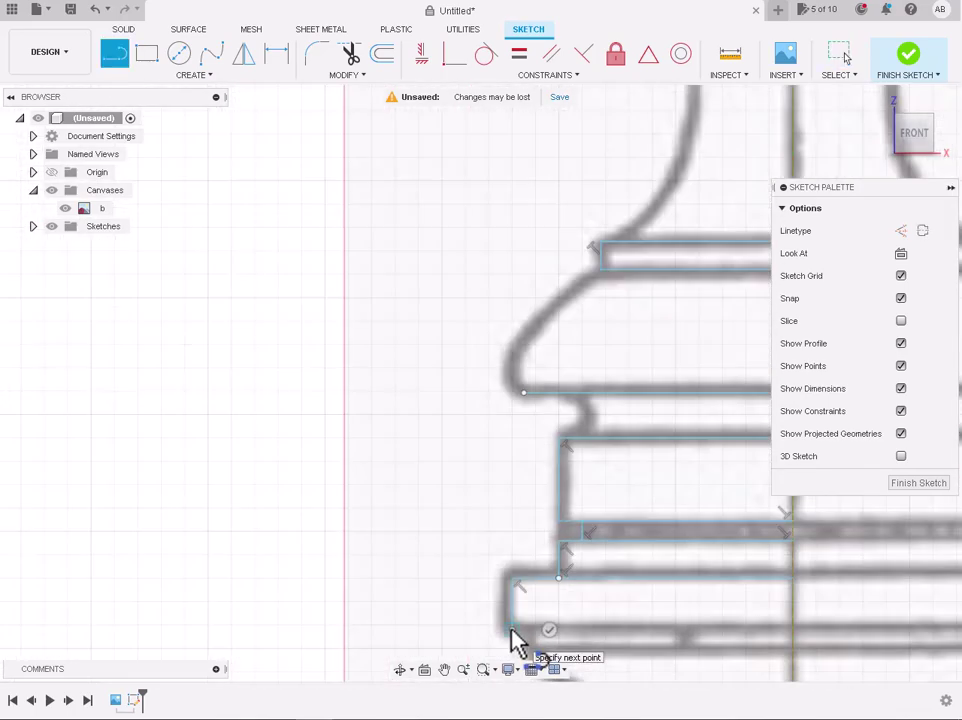
click(796, 638)
key(Escape)
Draw the 5.600 cm horizontal line from the centreline to the profile edge
scroll(790, 665, down, 2)
scroll(730, 562, up, 1)
click(730, 562)
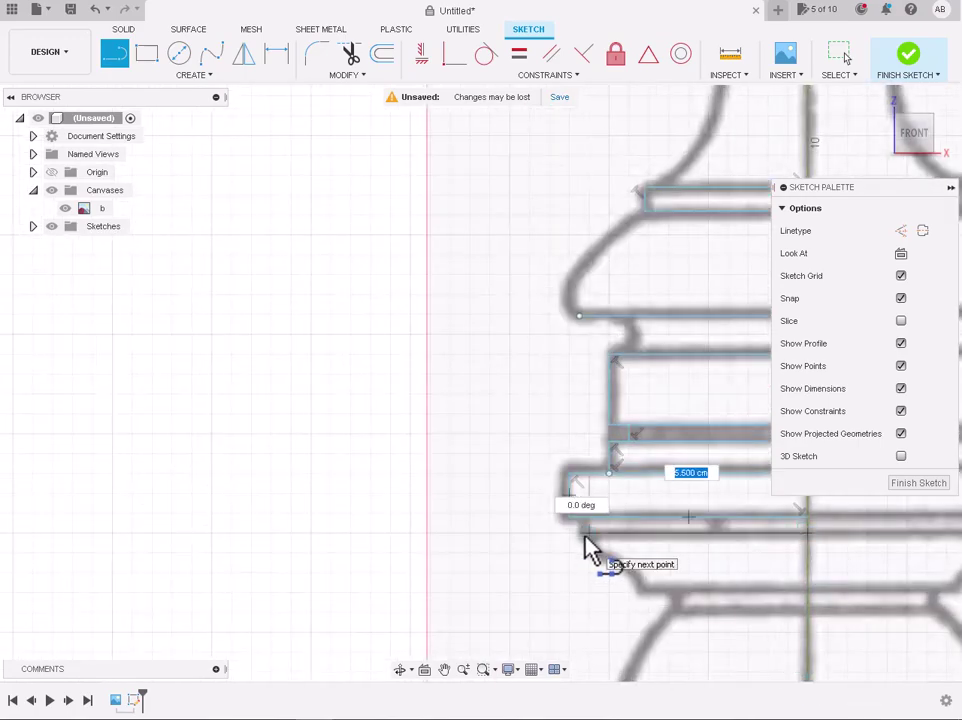
scroll(588, 546, up, 3)
click(585, 532)
scroll(586, 494, down, 3)
scroll(638, 601, up, 3)
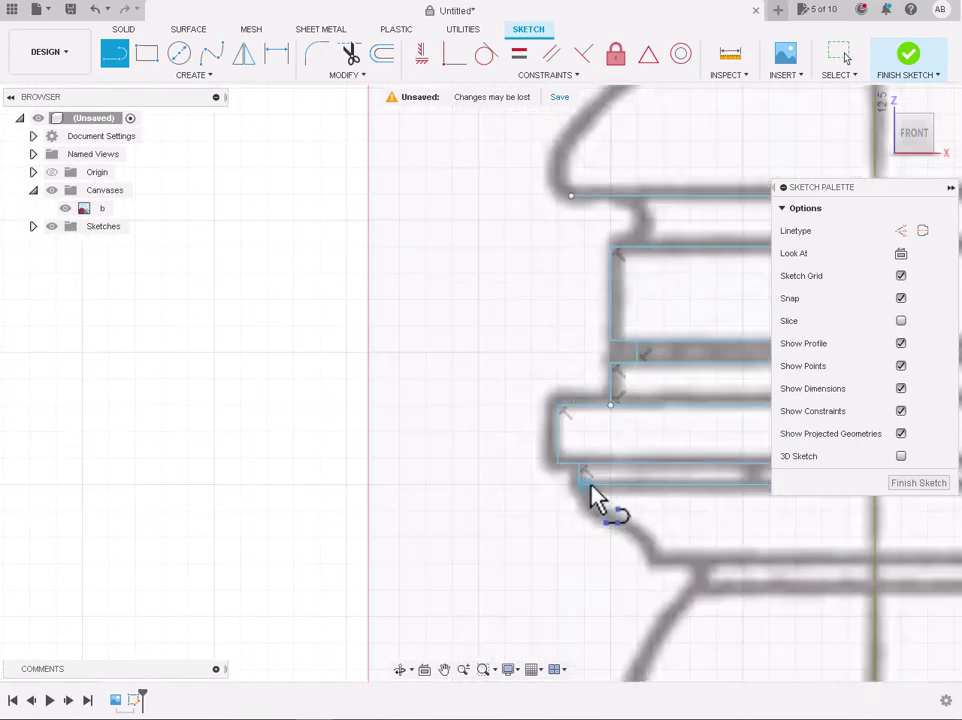
scroll(595, 498, up, 1)
key(Escape)
click(114, 53)
scroll(595, 497, down, 1)
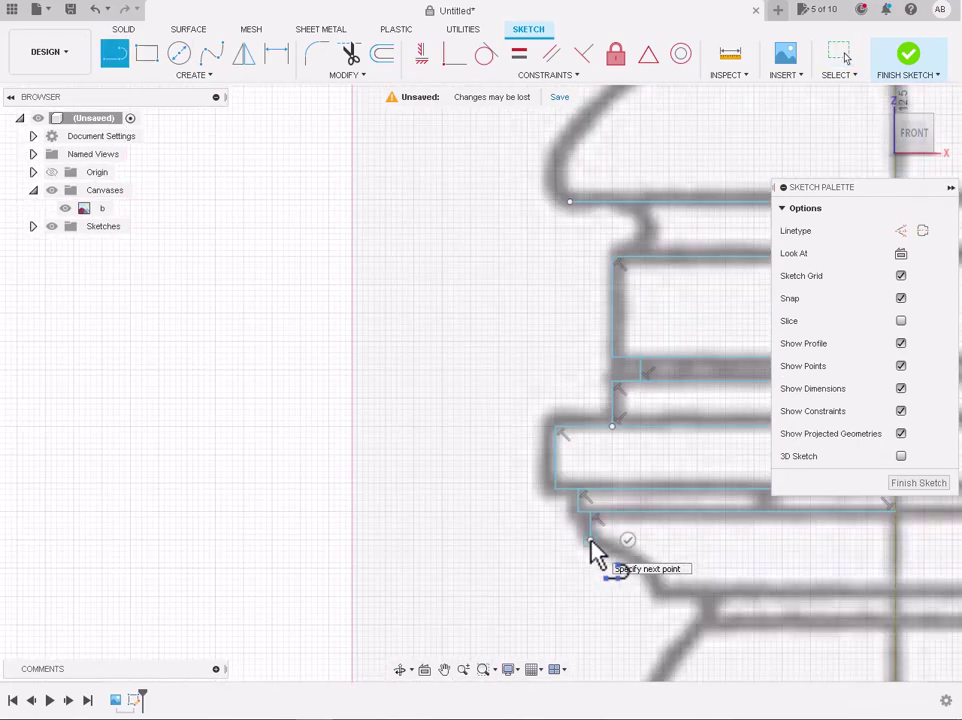
key(Escape)
Add lines from the centreline to the profile edge, the flare's edge and the bulb's lower edge
scroll(655, 607, down, 2)
scroll(766, 580, up, 3)
click(765, 576)
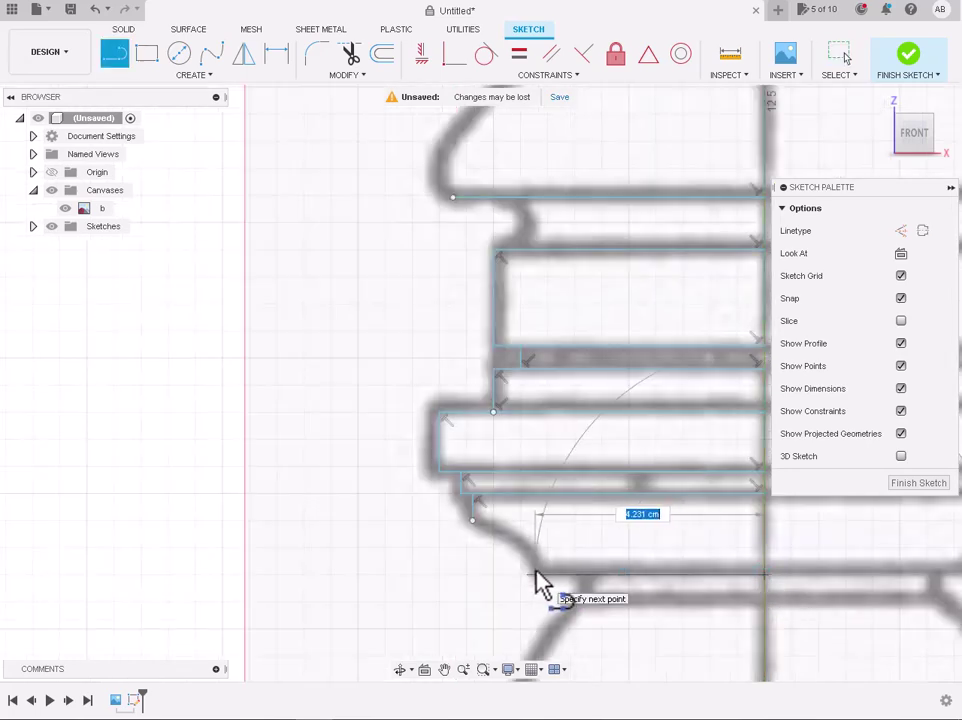
click(537, 575)
key(Escape)
click(575, 601)
key(Escape)
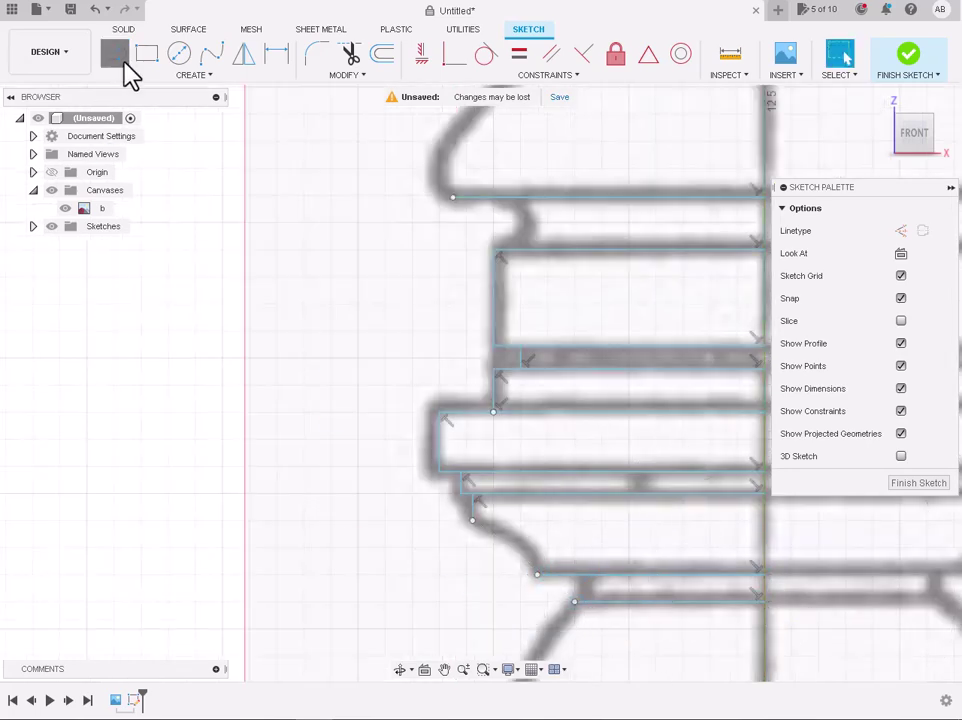
scroll(590, 600, down, 3)
scroll(616, 645, down, 2)
scroll(606, 677, up, 4)
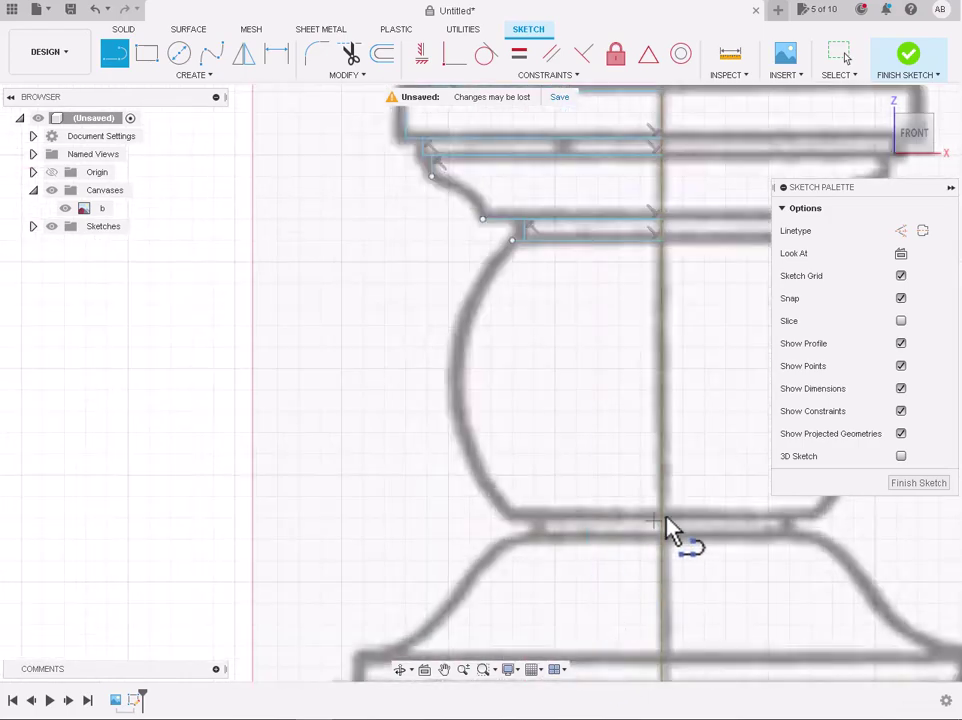
click(511, 520)
key(Escape)
Draw horizontal lines from the centreline to the bulb's bottom edge and the base's left end
click(661, 537)
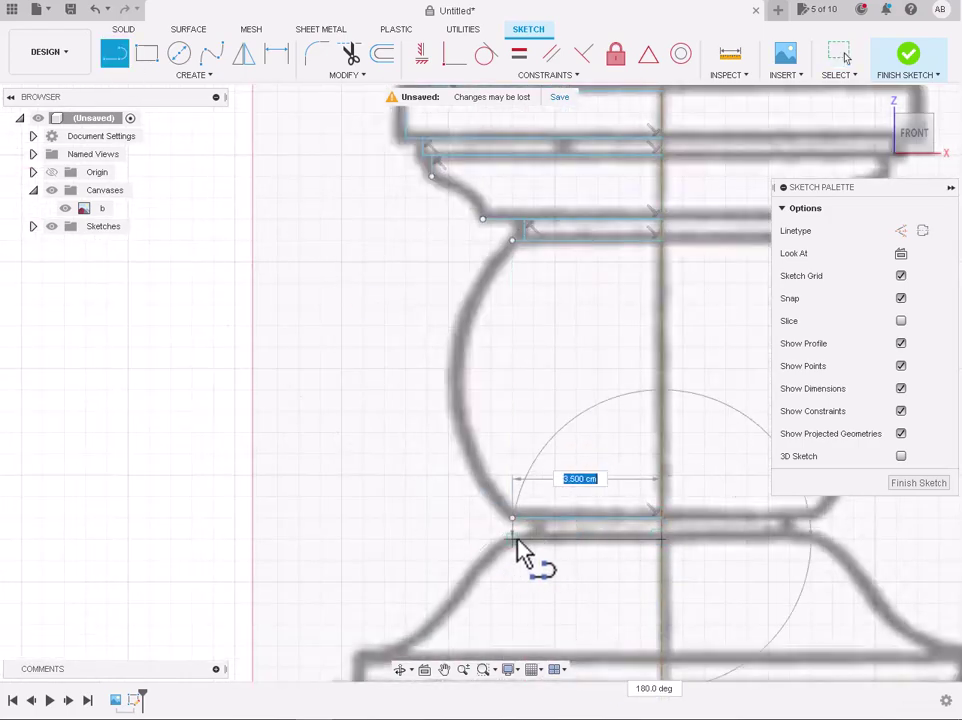
click(513, 539)
key(Escape)
scroll(540, 540, down, 3)
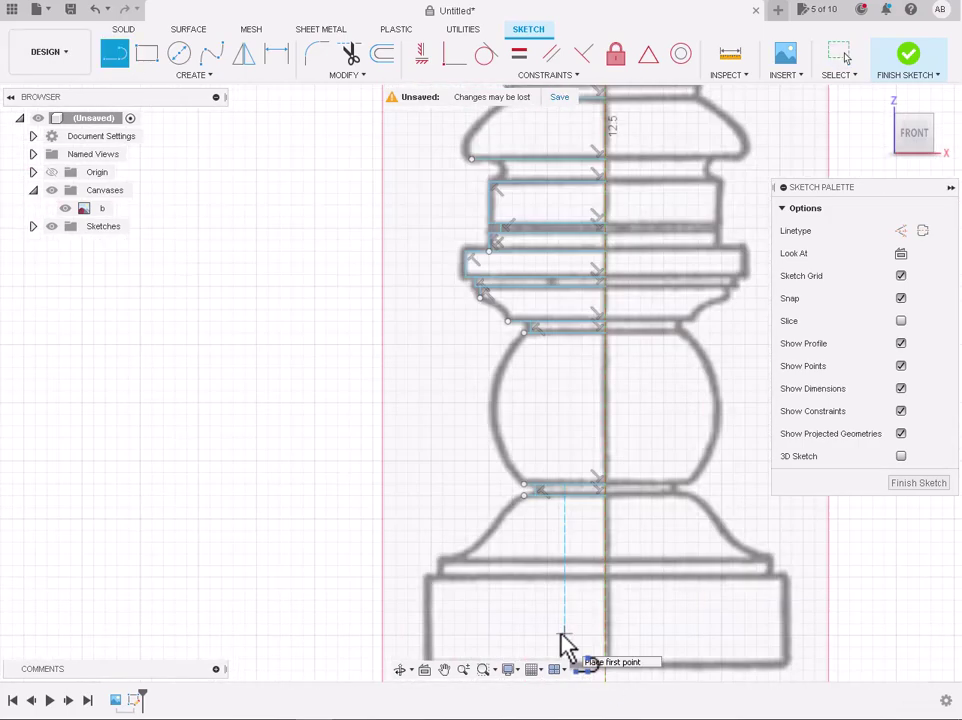
scroll(563, 640, up, 2)
scroll(625, 540, up, 2)
click(620, 530)
click(266, 538)
scroll(266, 540, up, 2)
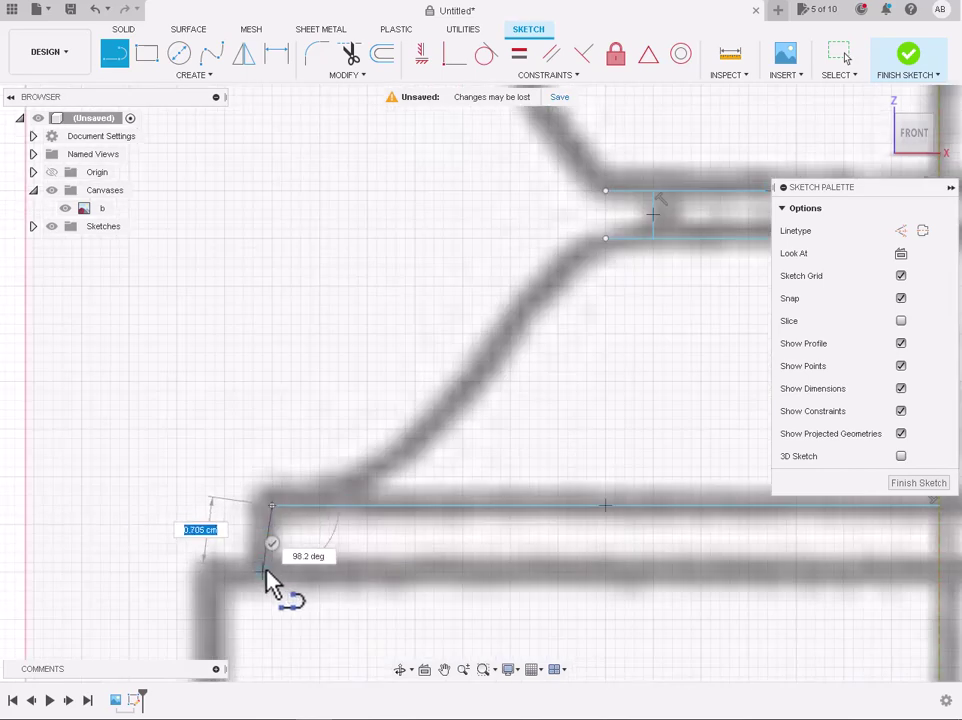
key(Escape)
Outline the base's lower edge, left side and bottom, closing the profile along the centre axis
key(l)
click(933, 566)
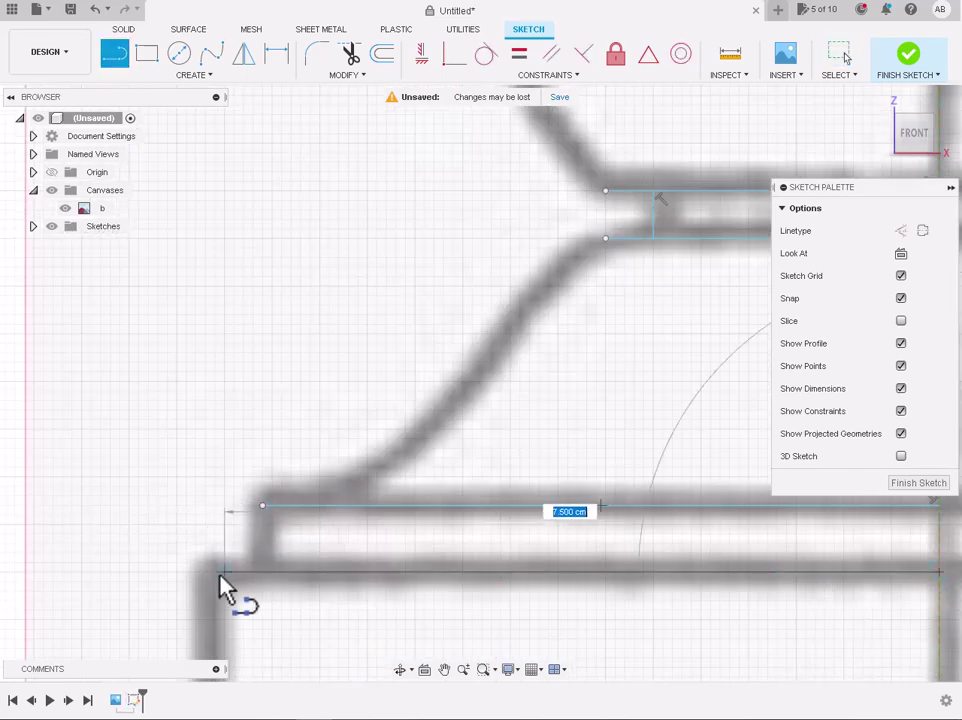
click(205, 571)
scroll(262, 580, down, 3)
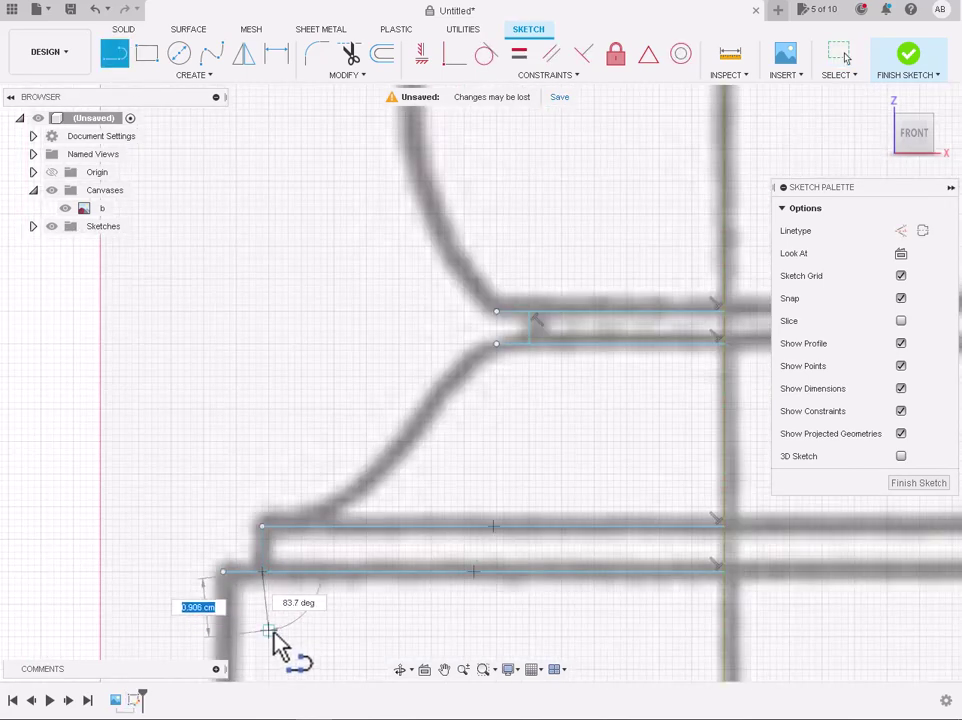
scroll(270, 560, up, 3)
scroll(268, 505, down, 2)
scroll(275, 430, down, 3)
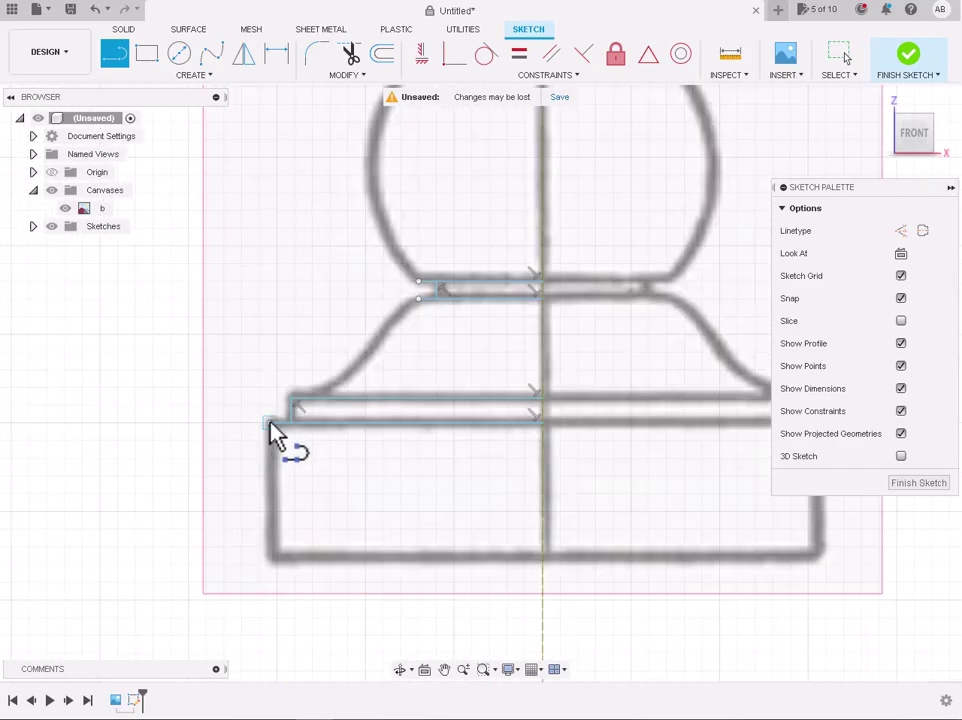
click(270, 557)
click(541, 558)
scroll(542, 560, up, 2)
scroll(569, 580, down, 2)
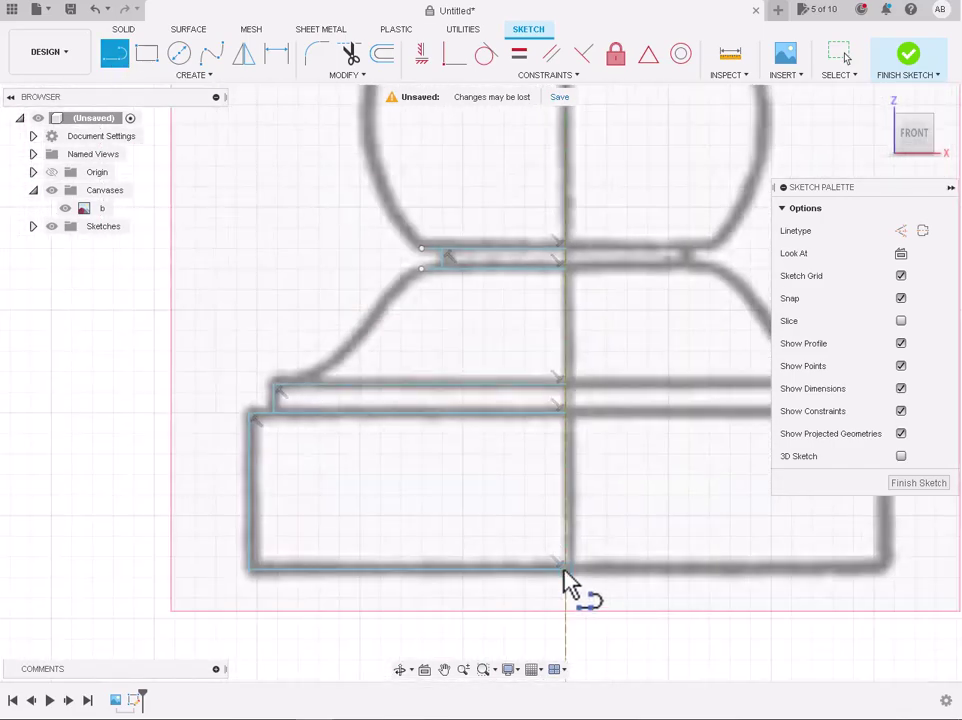
scroll(575, 311, down, 3)
scroll(554, 316, up, 5)
click(549, 302)
scroll(556, 350, down, 2)
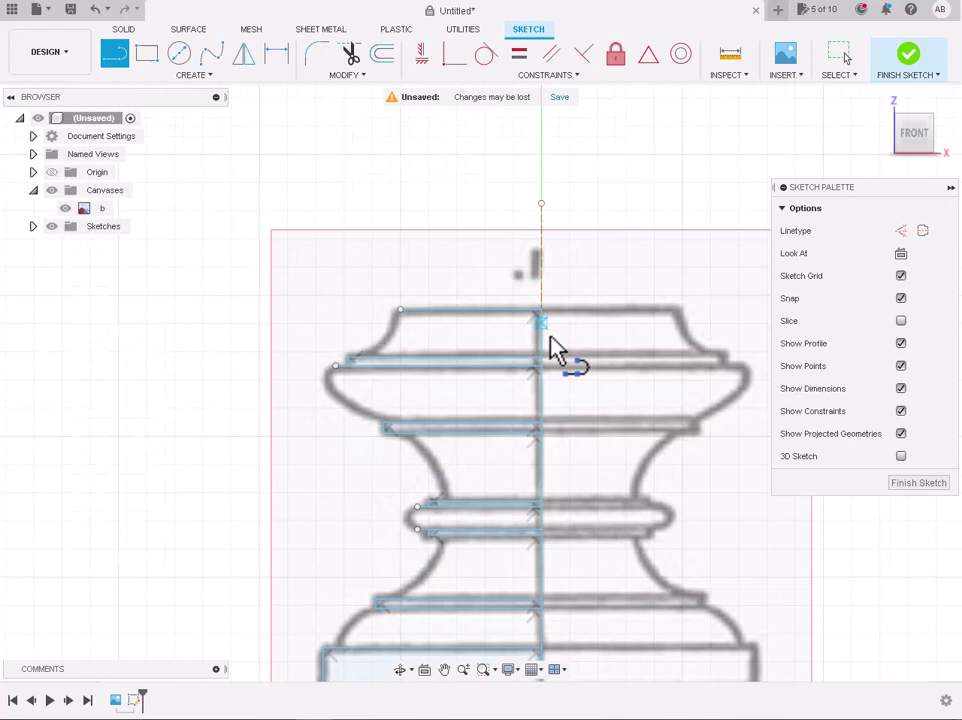
Draw a three-point arc following the upper-left curve between the ledges
click(190, 75)
click(120, 150)
scroll(369, 286, up, 3)
scroll(337, 429, up, 2)
click(335, 425)
click(444, 321)
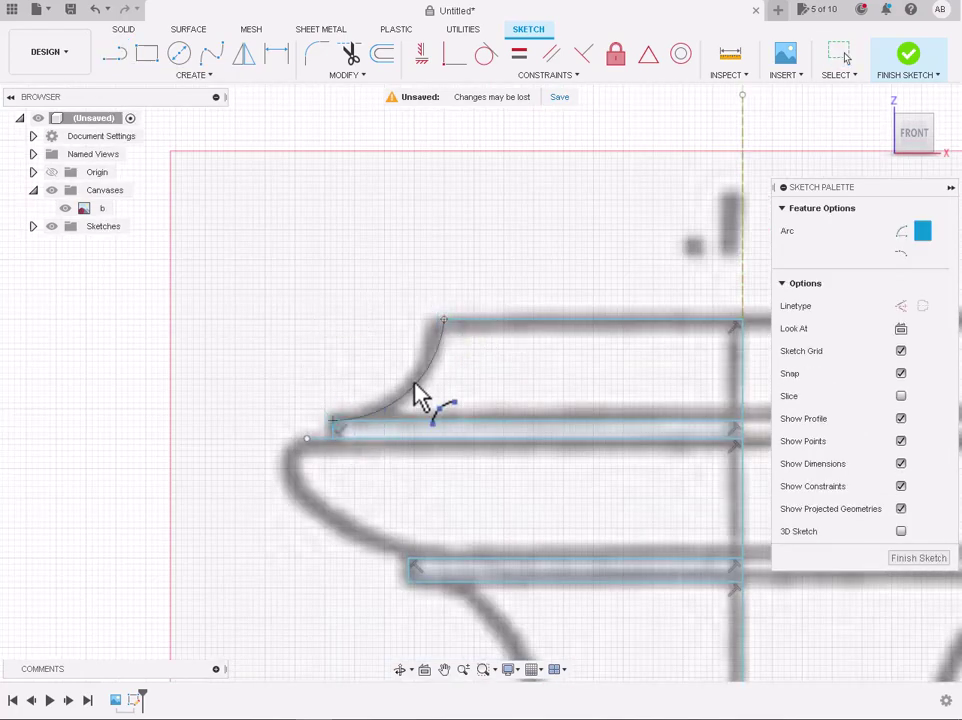
click(414, 394)
scroll(414, 395, down, 2)
scroll(344, 425, up, 2)
Add arcs along the ring's curved end, closing the slot's left end
click(474, 480)
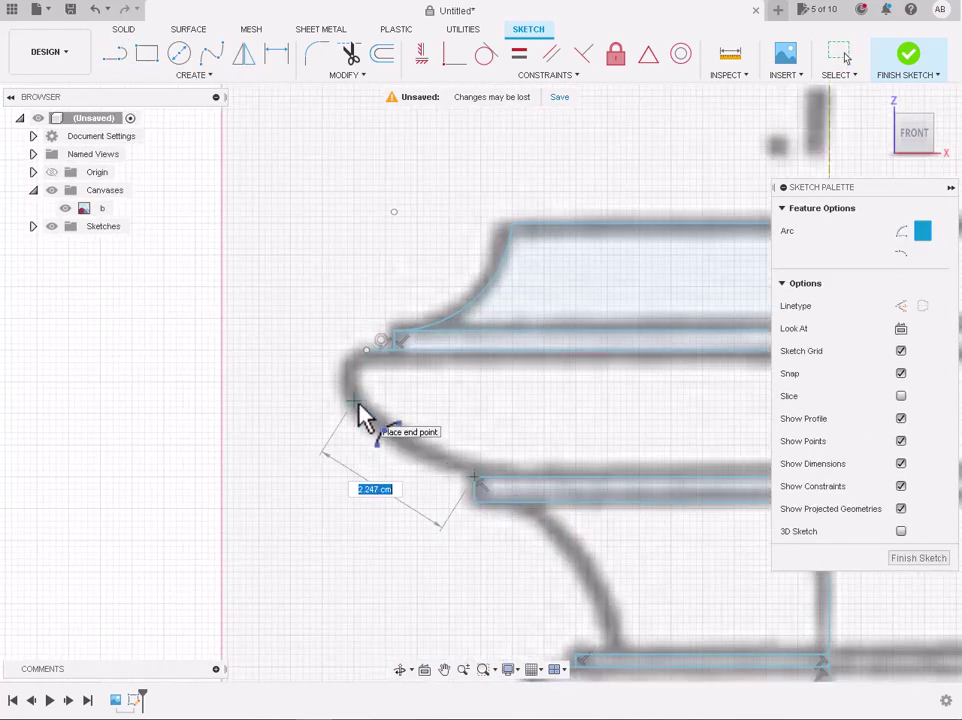
scroll(400, 458, up, 2)
scroll(419, 468, down, 2)
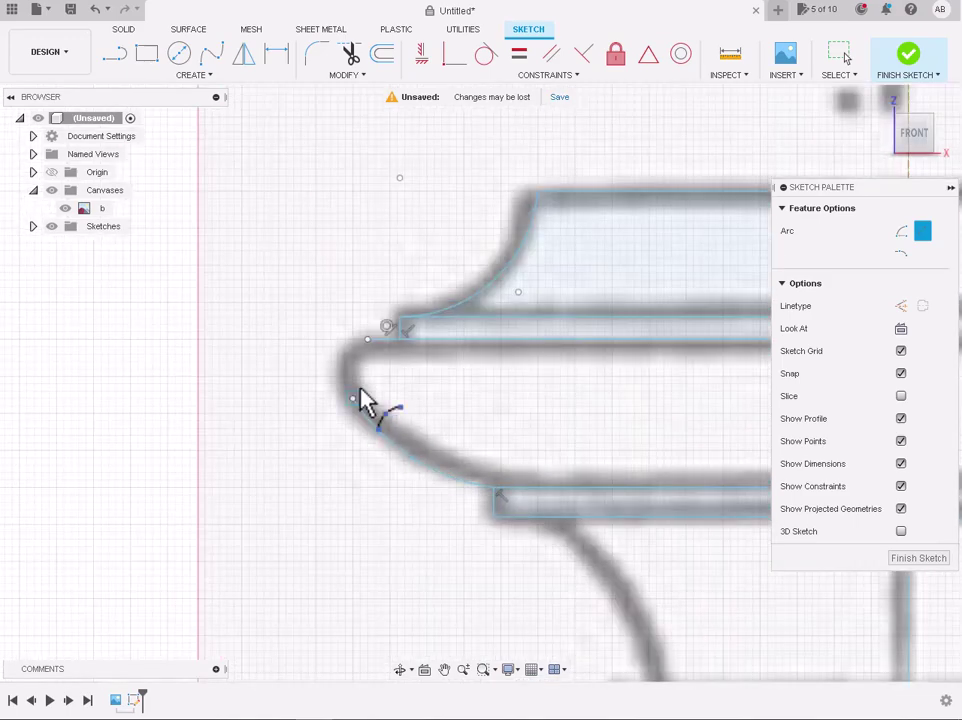
scroll(354, 378, up, 1)
click(358, 370)
scroll(440, 495, down, 2)
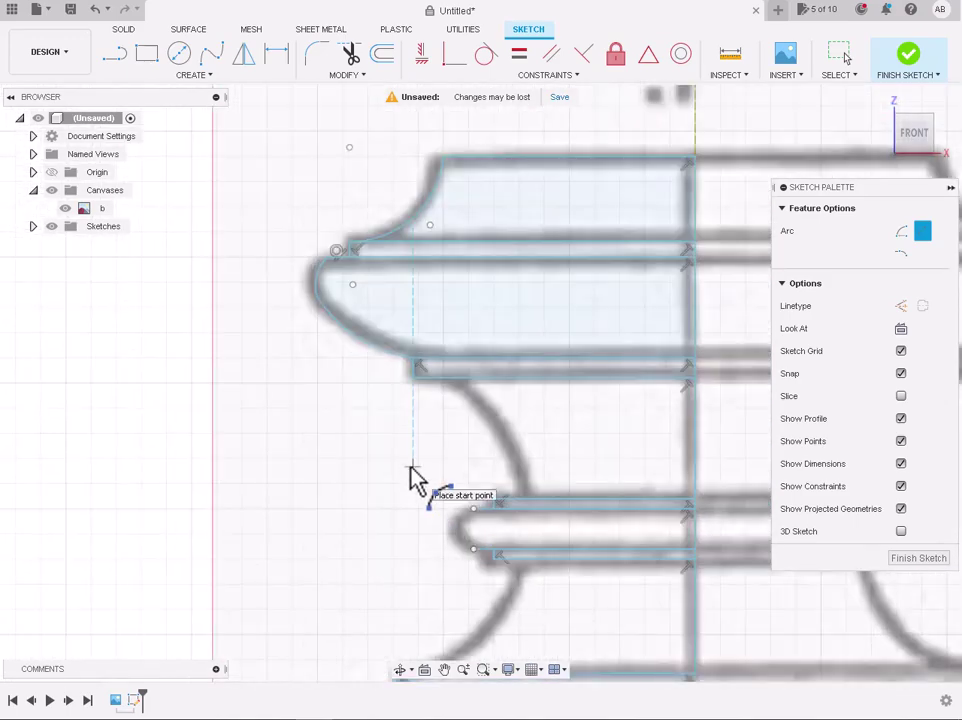
click(527, 508)
scroll(535, 410, up, 2)
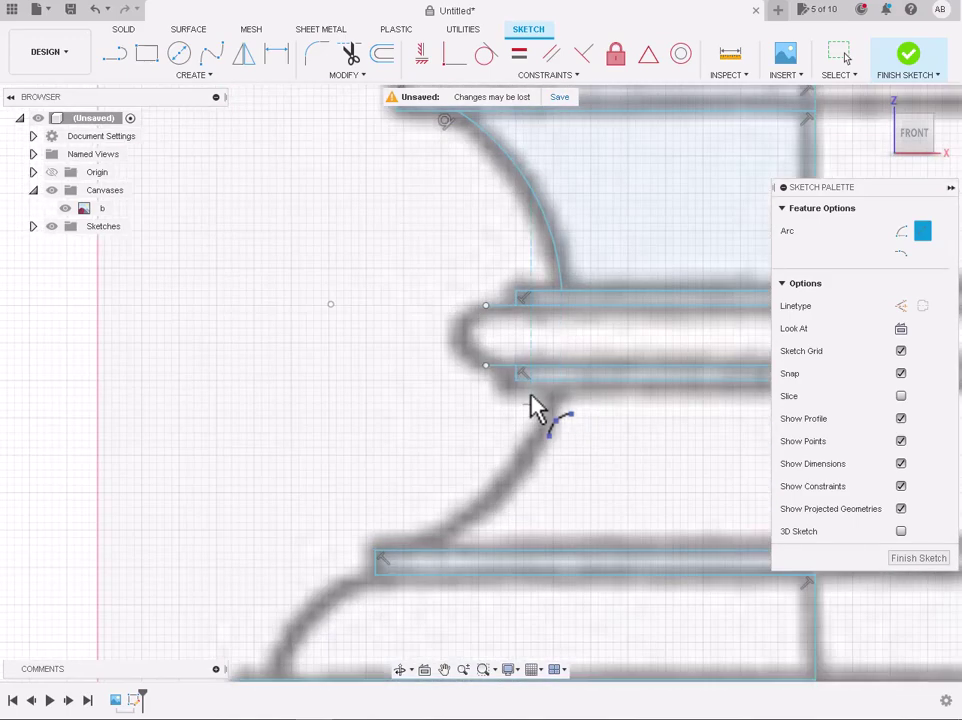
click(465, 352)
scroll(465, 352, down, 2)
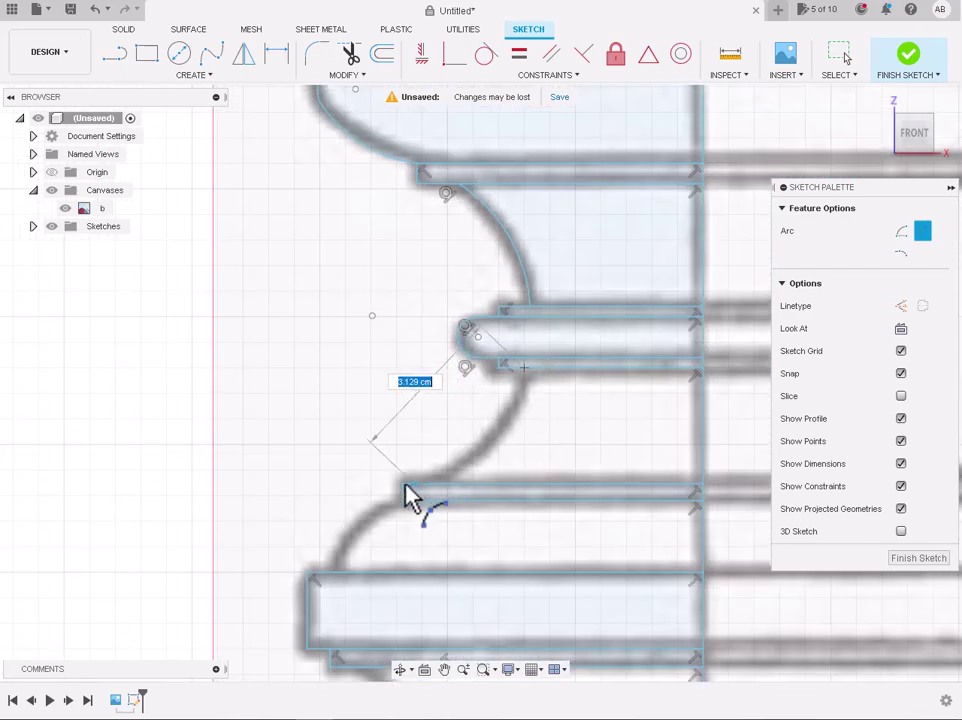
Trace the next section's curved outline with another arc
middle_drag(497, 447, 450, 480)
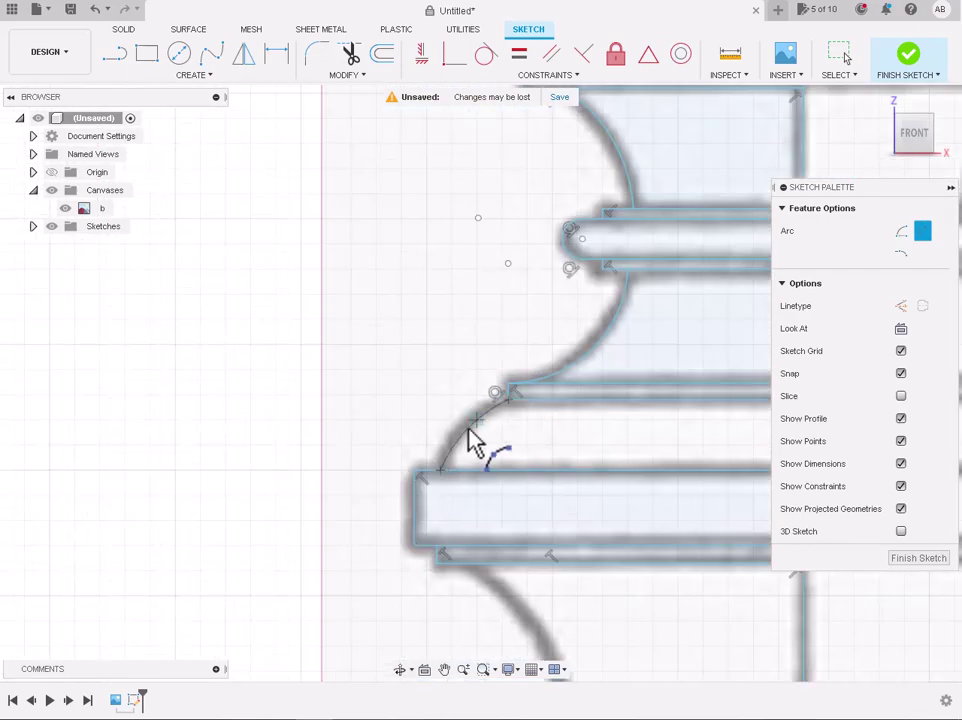
scroll(466, 430, up, 3)
scroll(470, 425, down, 5)
scroll(490, 569, up, 4)
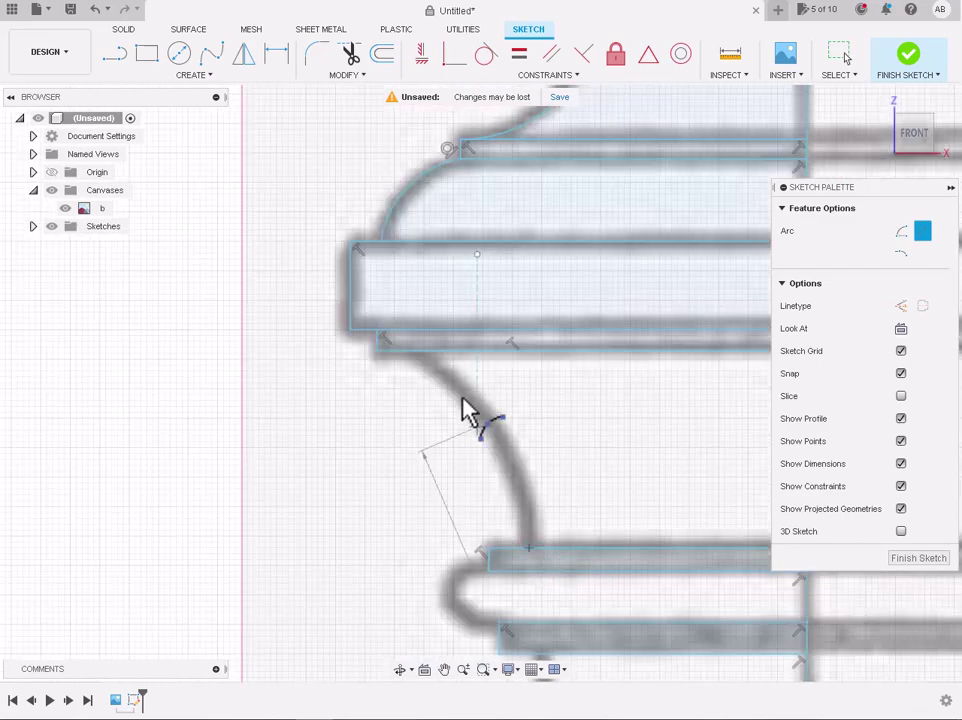
click(416, 358)
click(507, 451)
middle_drag(507, 612, 507, 482)
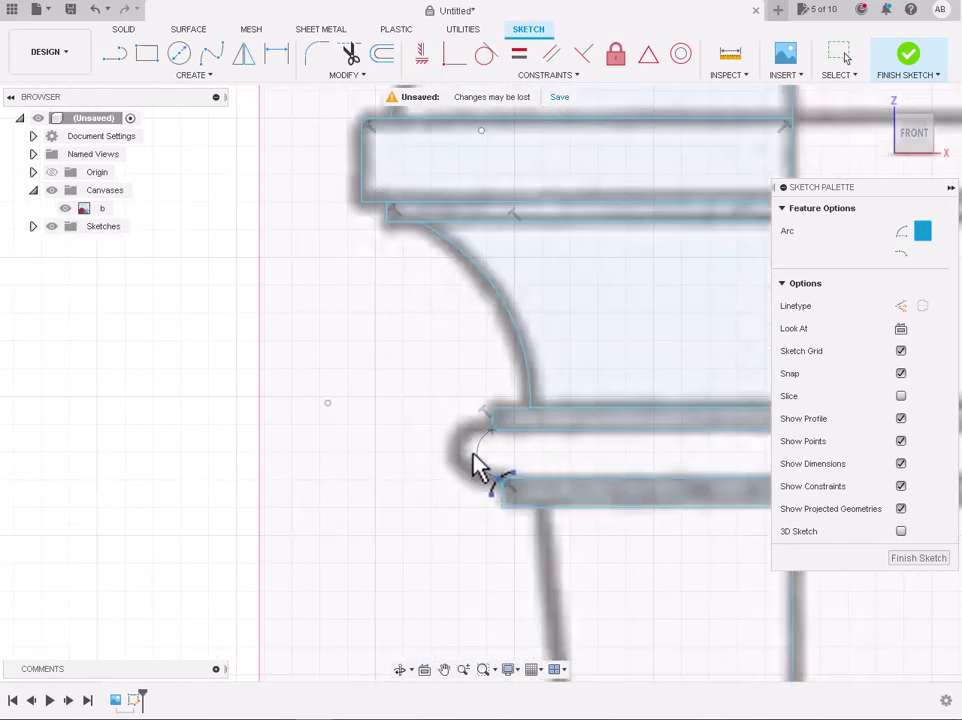
click(474, 465)
Briefly try the Line tool, then return to arcs and start one at an existing point
key(l)
click(488, 491)
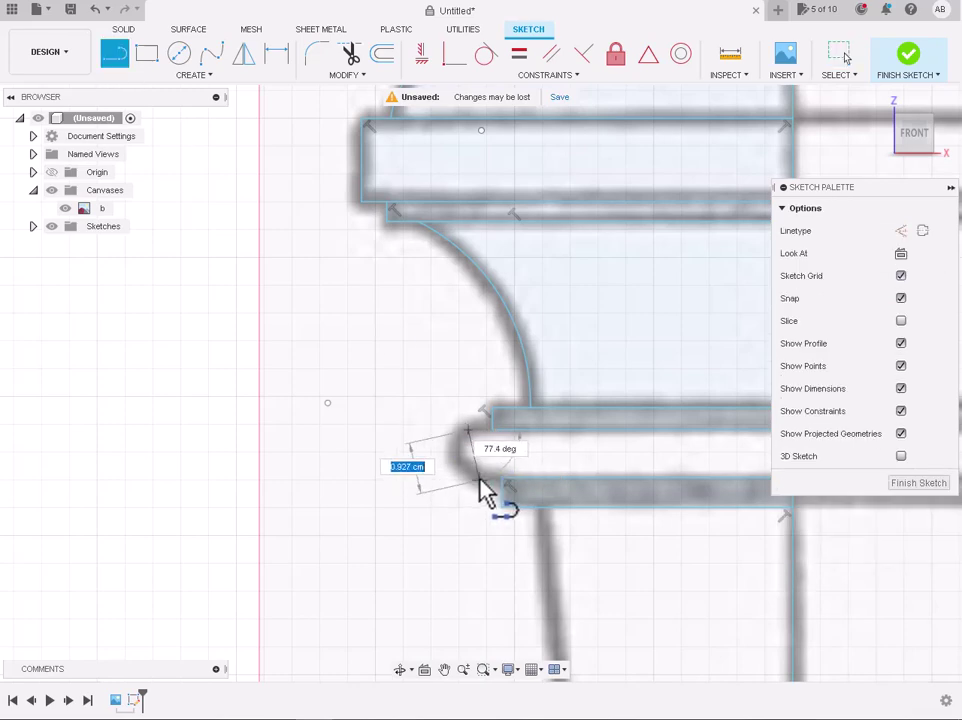
click(194, 75)
click(120, 255)
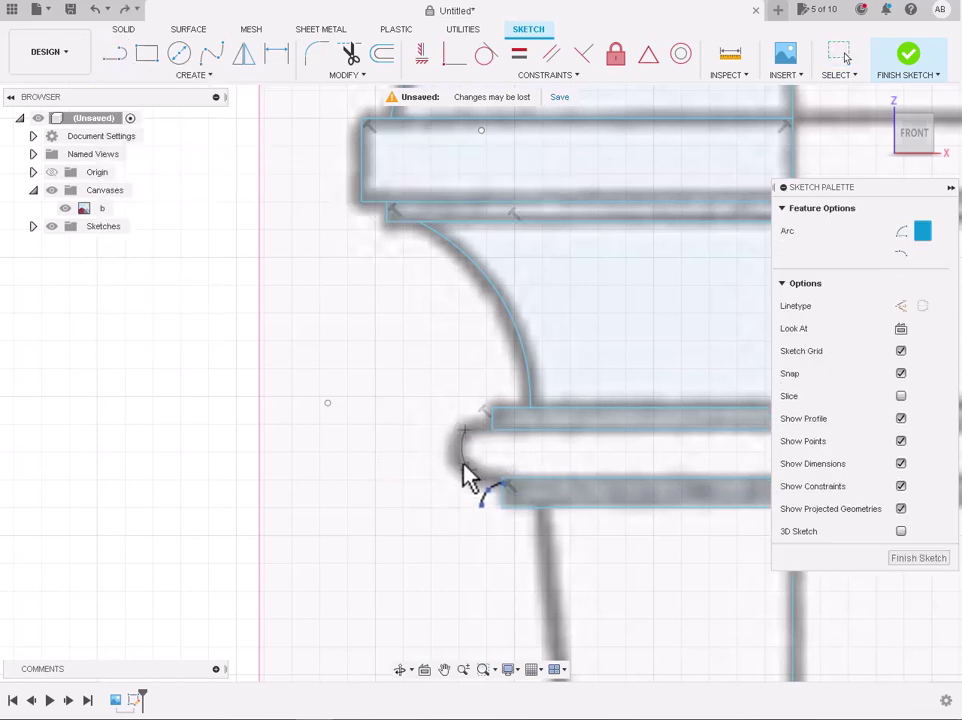
key(l)
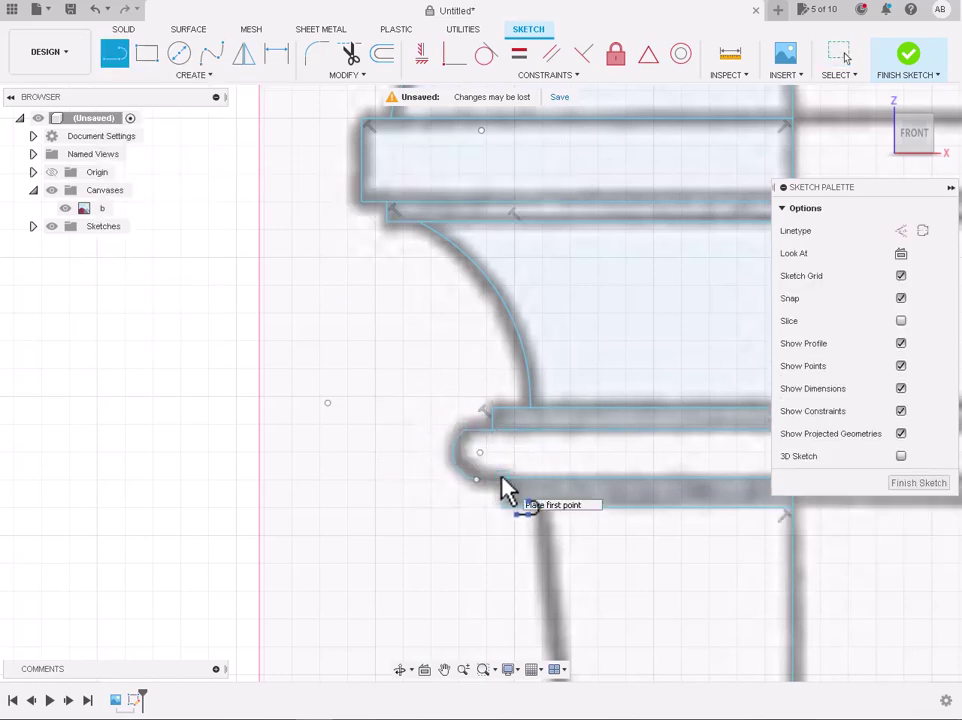
key(Escape)
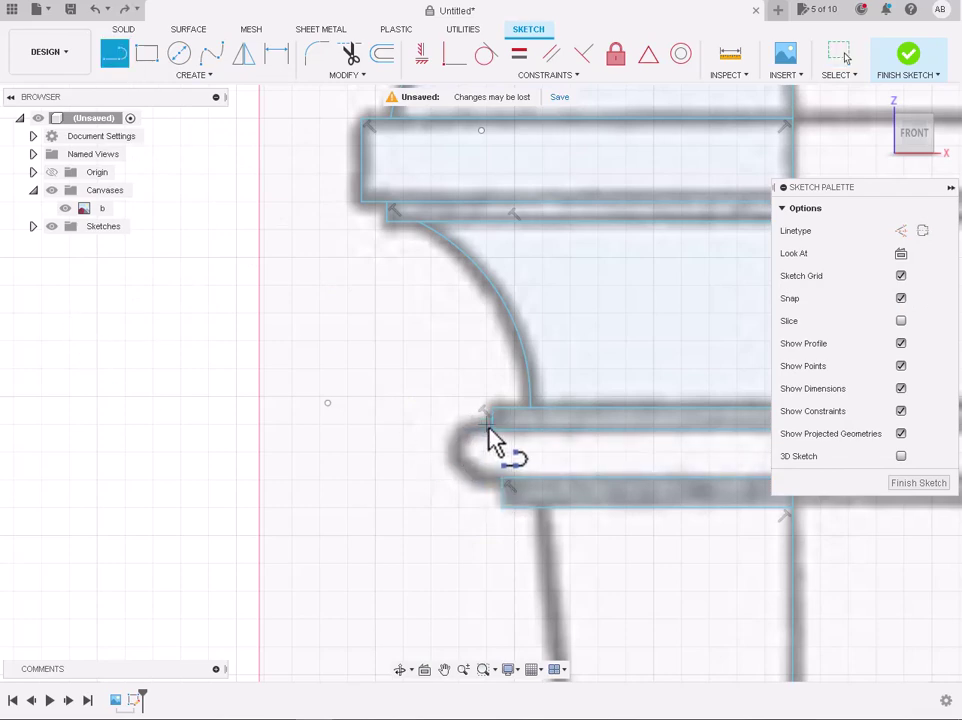
key(Escape)
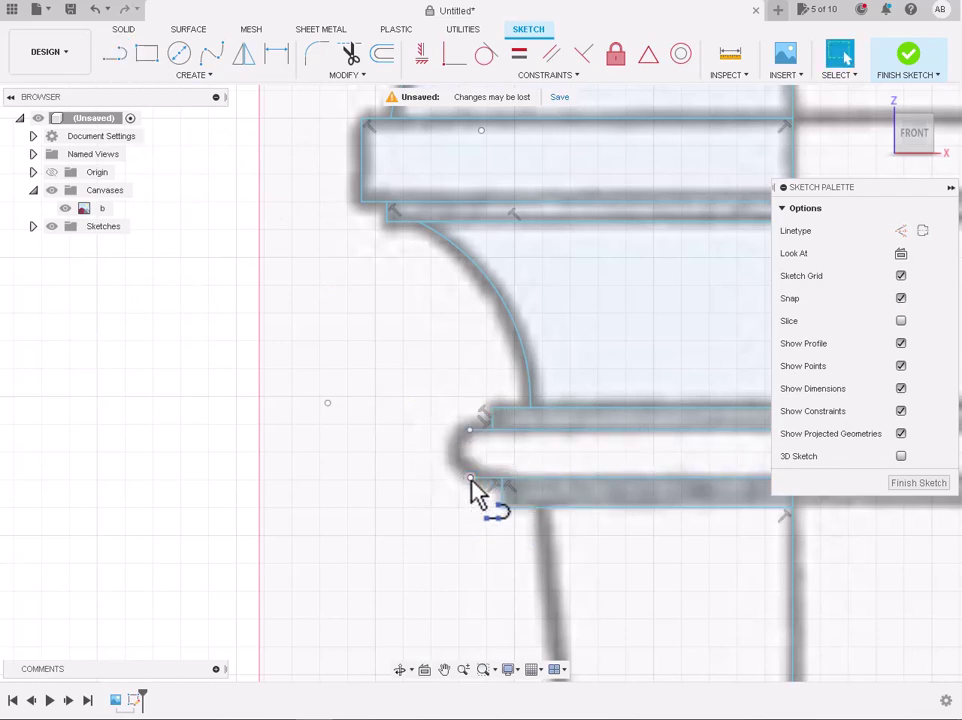
click(194, 75)
click(255, 157)
click(469, 430)
scroll(452, 463, down, 3)
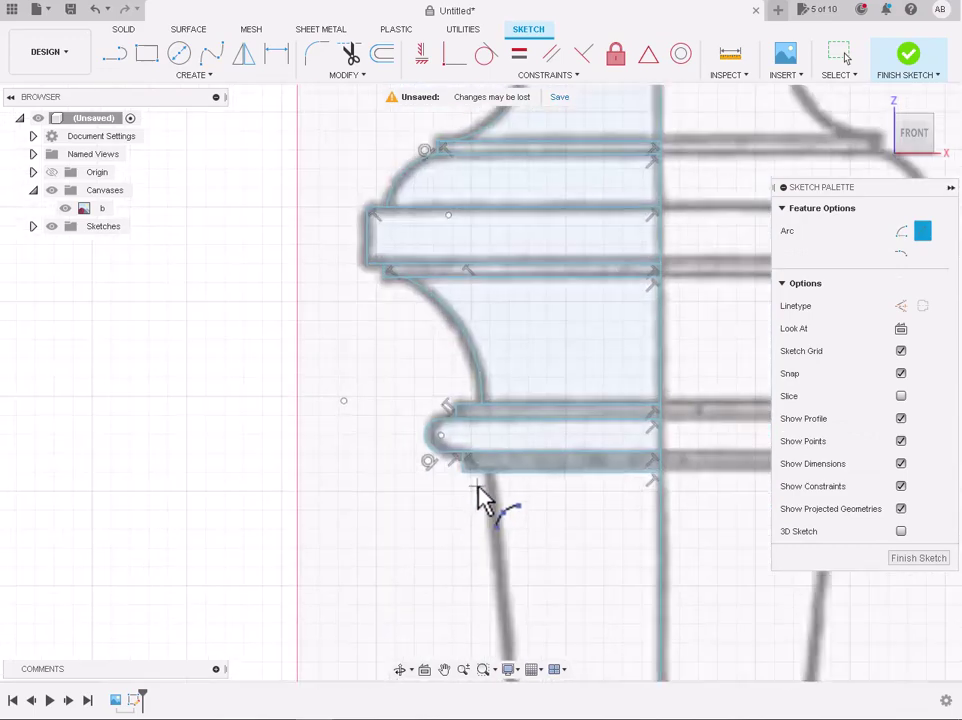
scroll(490, 507, down, 3)
Start a straight line from the existing point on the lower profile
scroll(483, 509, up, 3)
key(l)
scroll(526, 569, up, 2)
click(393, 393)
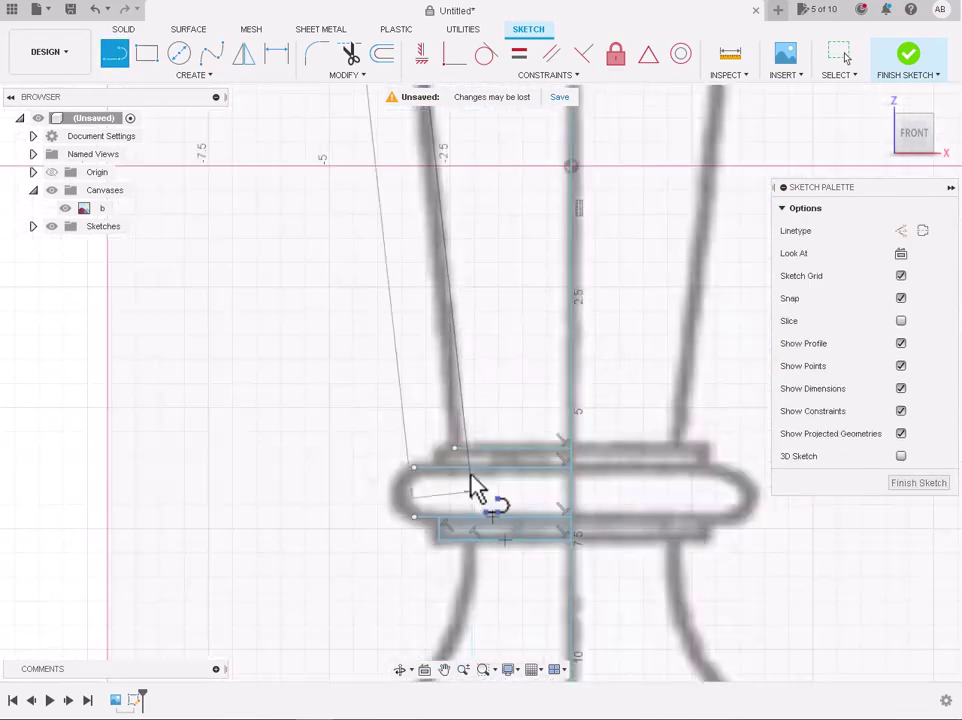
Draw arcs closing the profile along the lower flare and the collar's rounded end
click(194, 75)
click(255, 157)
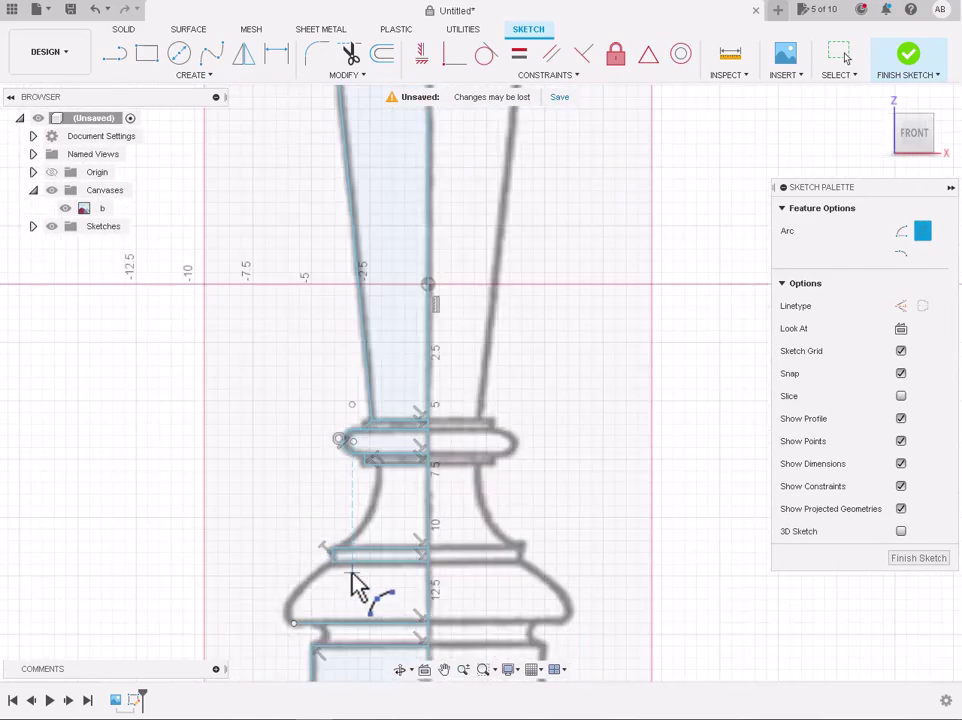
scroll(357, 585, up, 3)
click(422, 458)
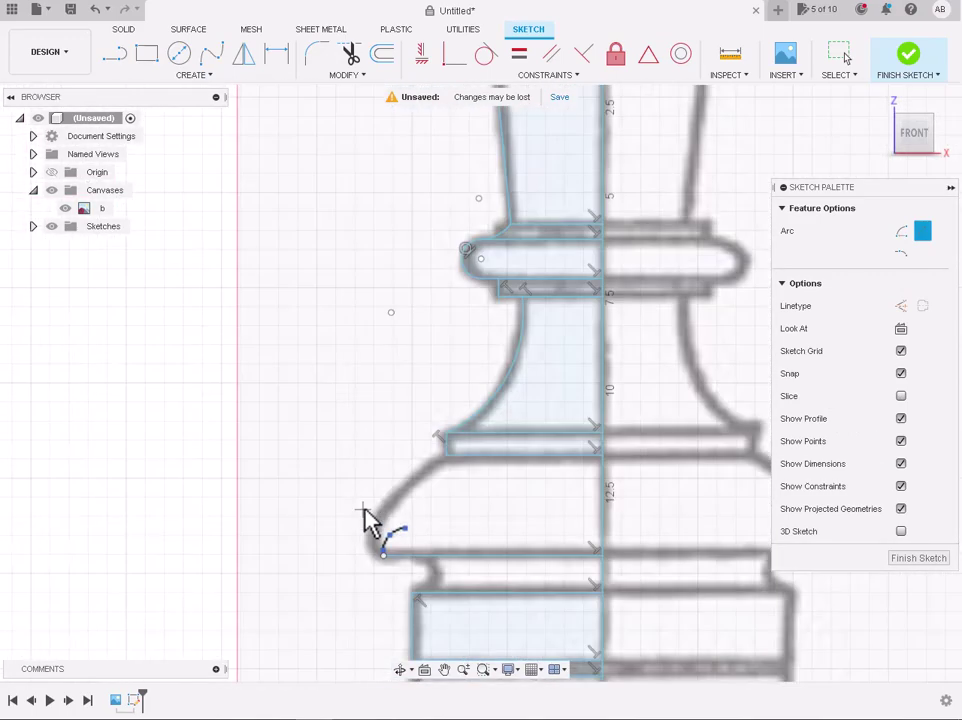
click(388, 573)
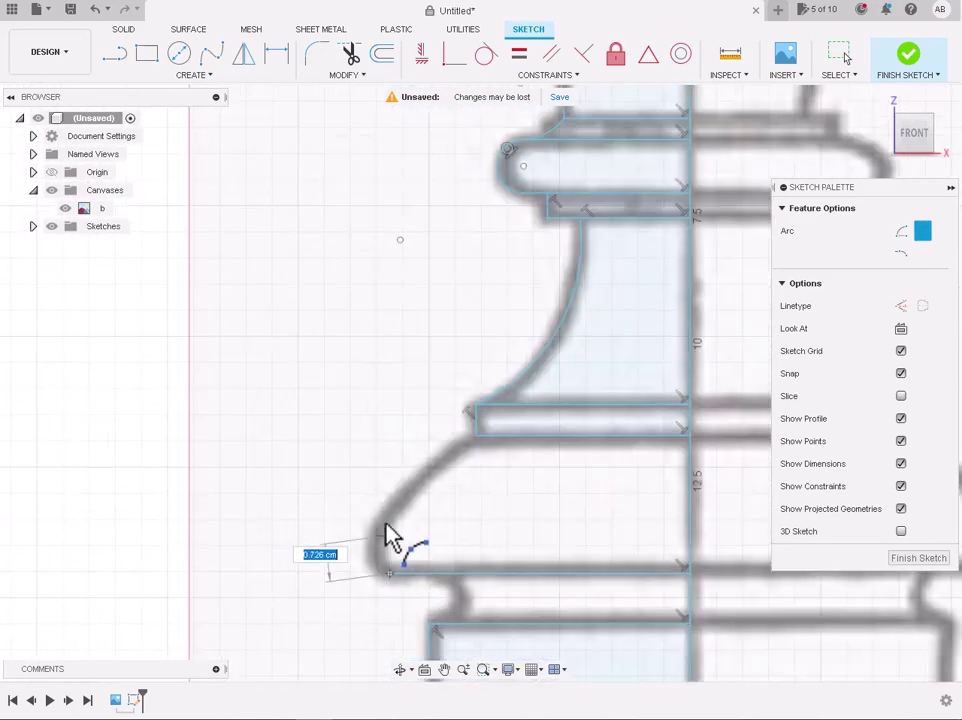
click(462, 468)
scroll(430, 483, down, 3)
scroll(425, 460, up, 4)
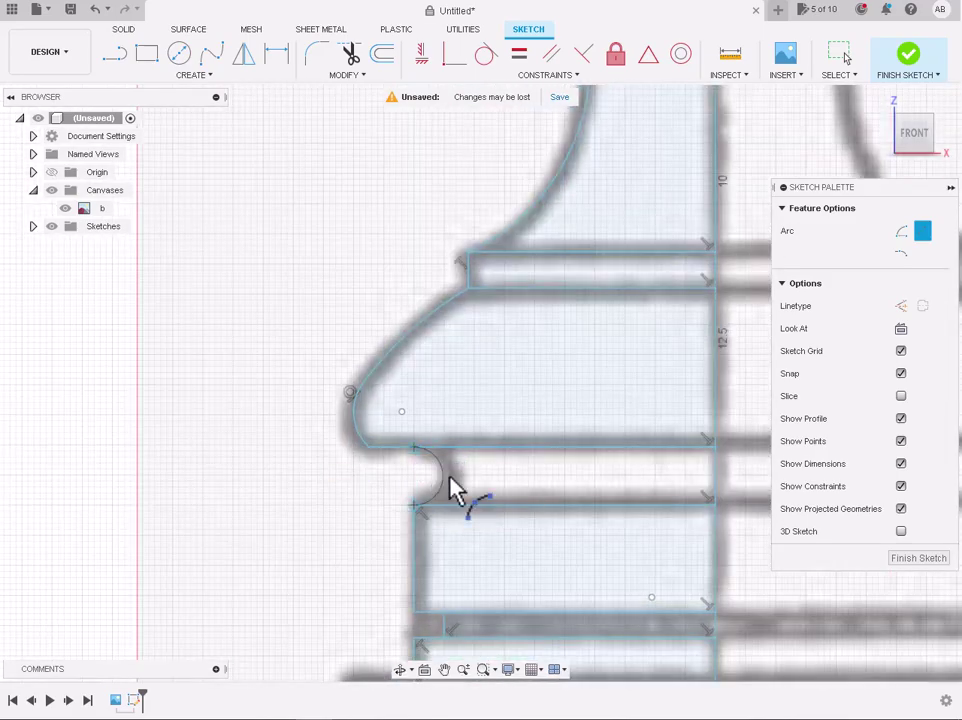
click(449, 478)
Add another arc along the outline above the base
scroll(430, 500, down, 2)
scroll(410, 537, up, 2)
scroll(333, 515, down, 3)
scroll(279, 608, up, 3)
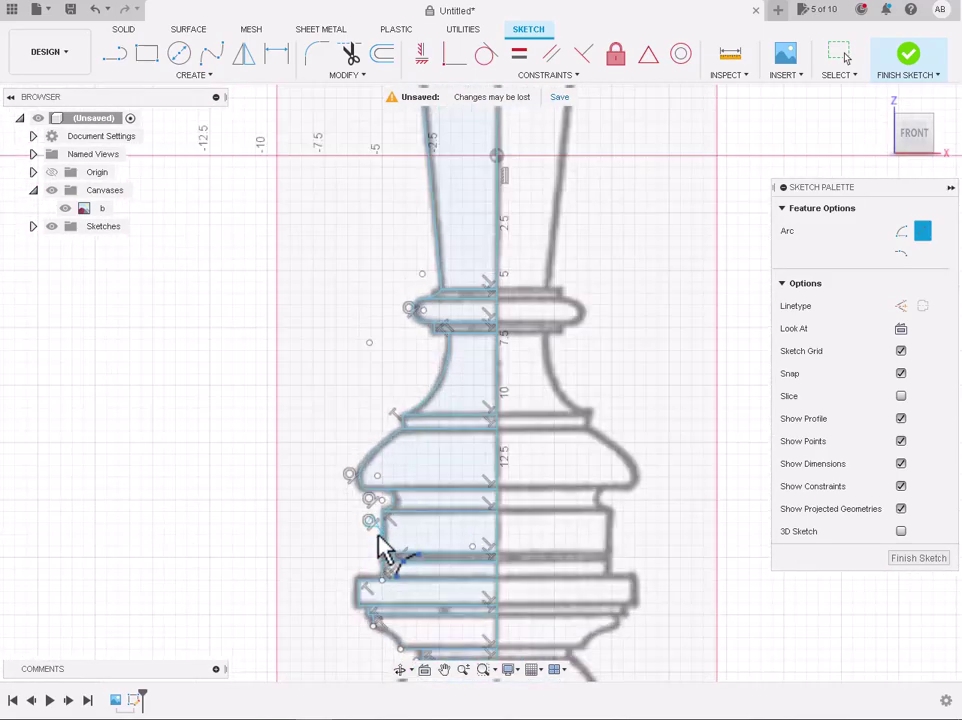
scroll(382, 548, up, 2)
click(326, 495)
click(412, 570)
Trace the ball with an arc matched to its outline, plus a final arc below it
click(387, 527)
scroll(400, 550, down, 3)
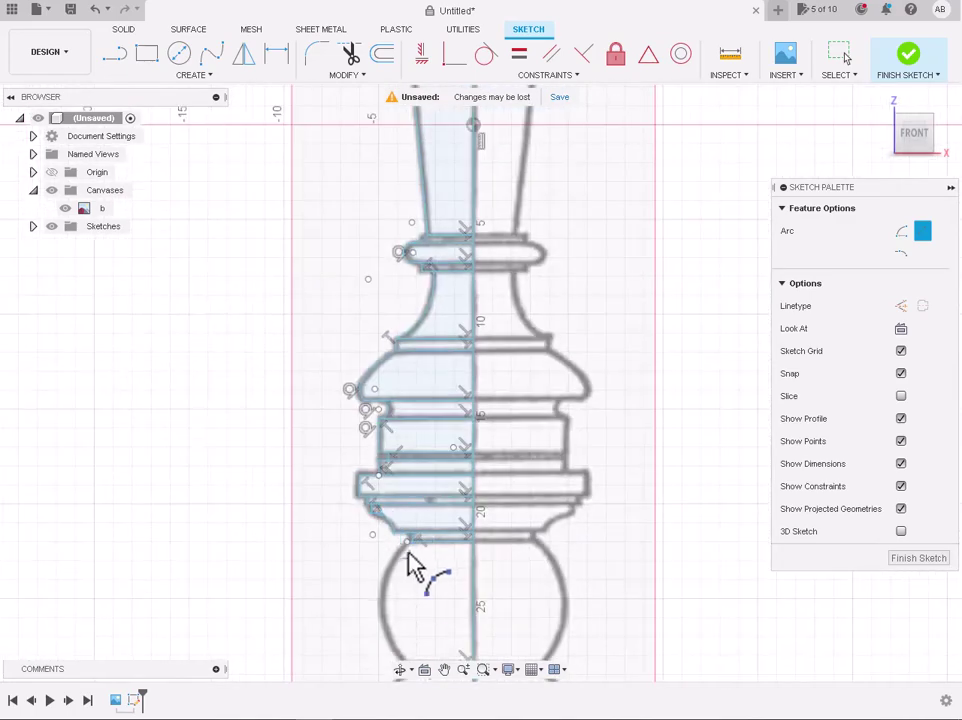
scroll(408, 569, up, 3)
click(376, 455)
click(404, 618)
scroll(400, 512, up, 3)
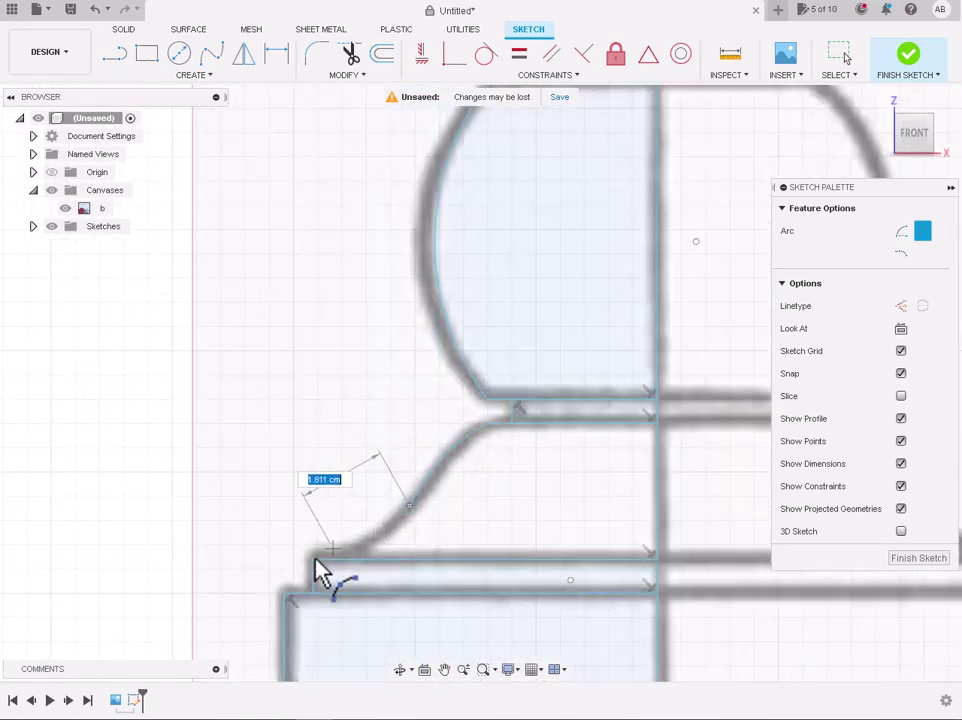
click(372, 550)
scroll(372, 550, down, 2)
scroll(378, 550, down, 3)
Stop drawing arcs, window-select all half-profile regions, and finish the sketch
scroll(385, 560, down, 1)
key(Escape)
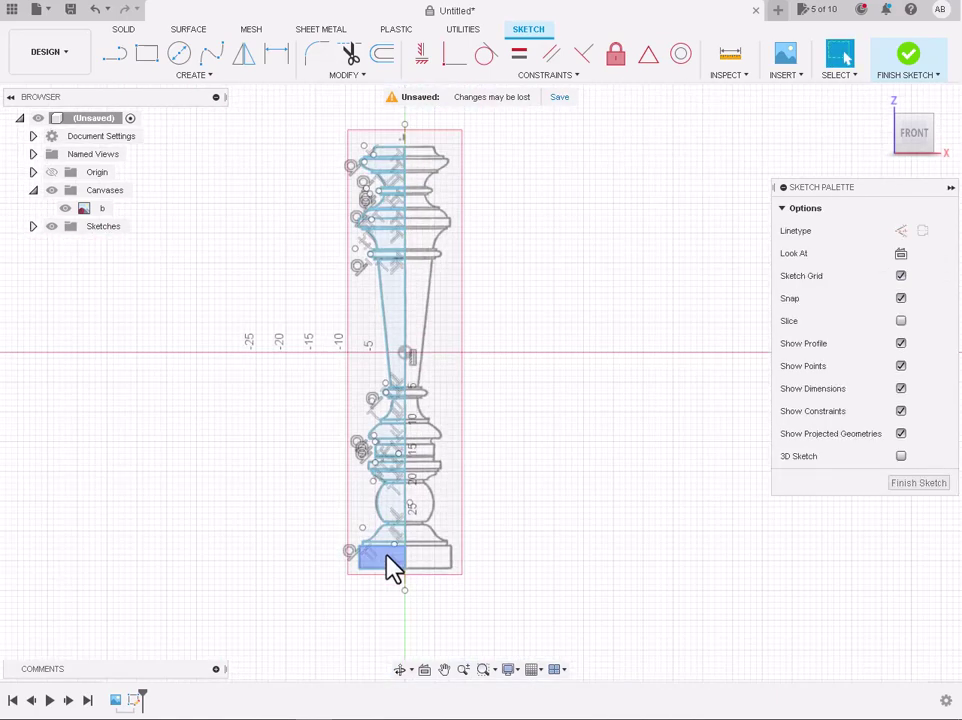
drag(489, 640, 236, 165)
scroll(408, 330, down, 3)
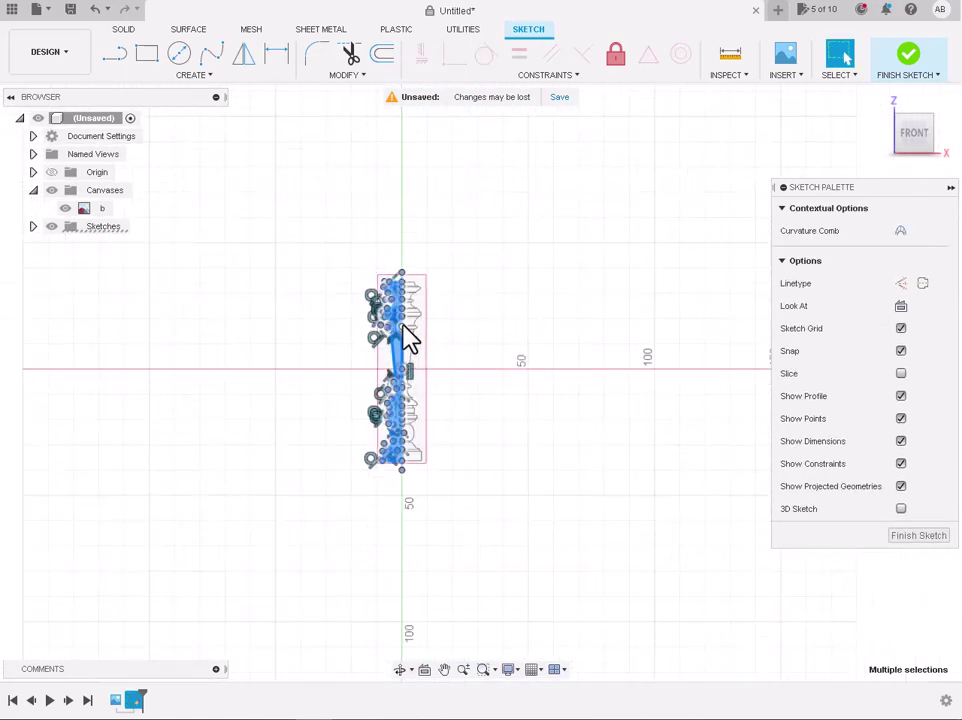
scroll(408, 330, up, 8)
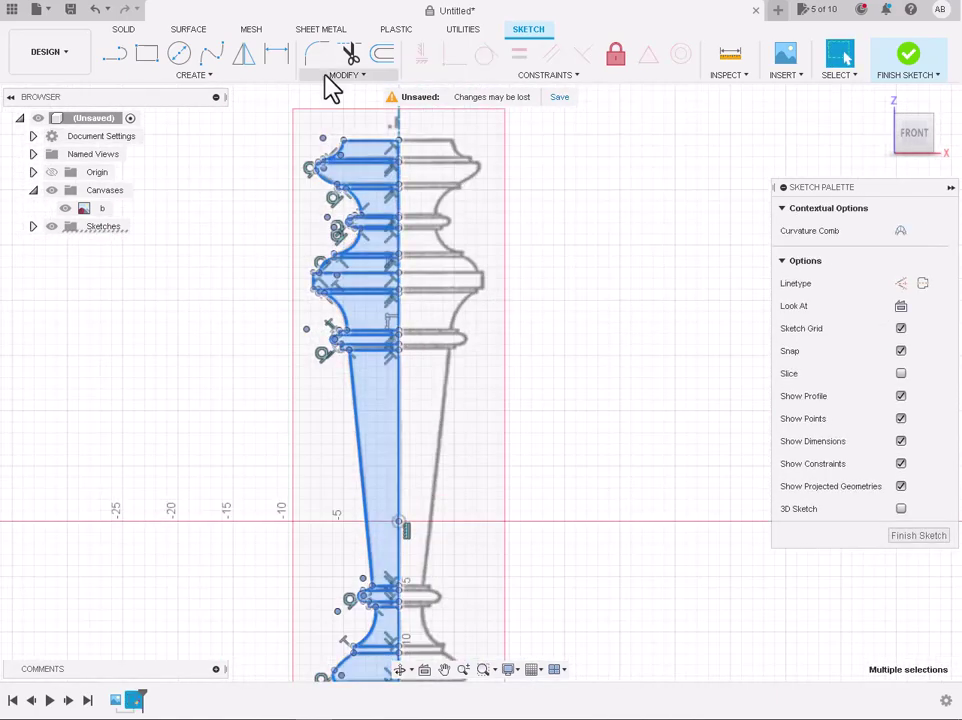
click(910, 58)
Revolve the profiles around the vertical centre line into a solid body and orbit to inspect it
click(180, 54)
click(397, 215)
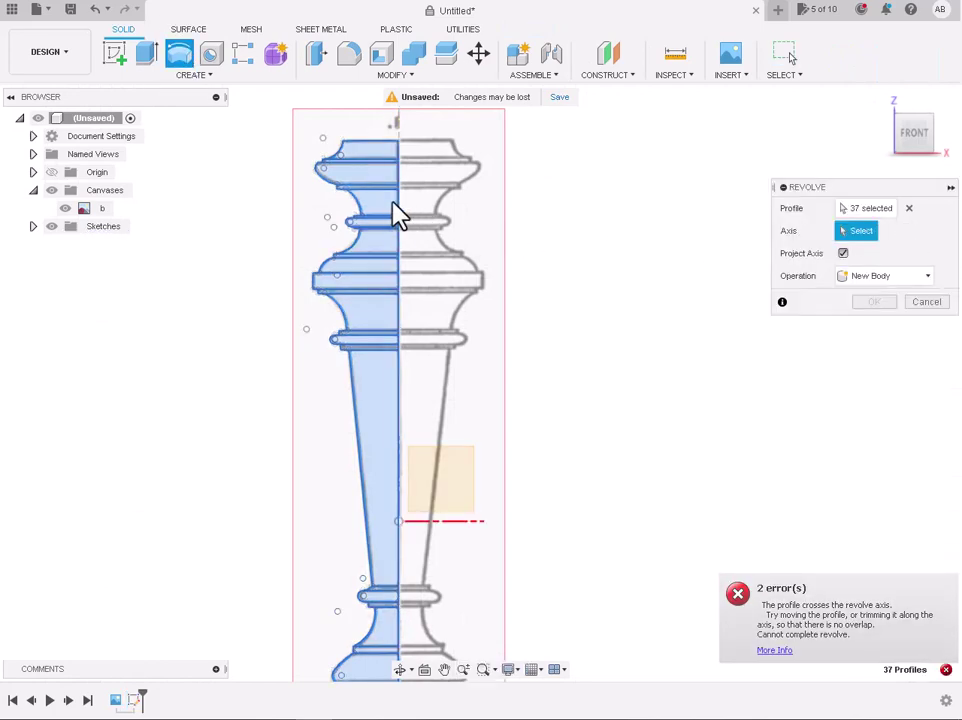
click(397, 215)
click(874, 369)
shift+middle_drag(616, 281, 590, 236)
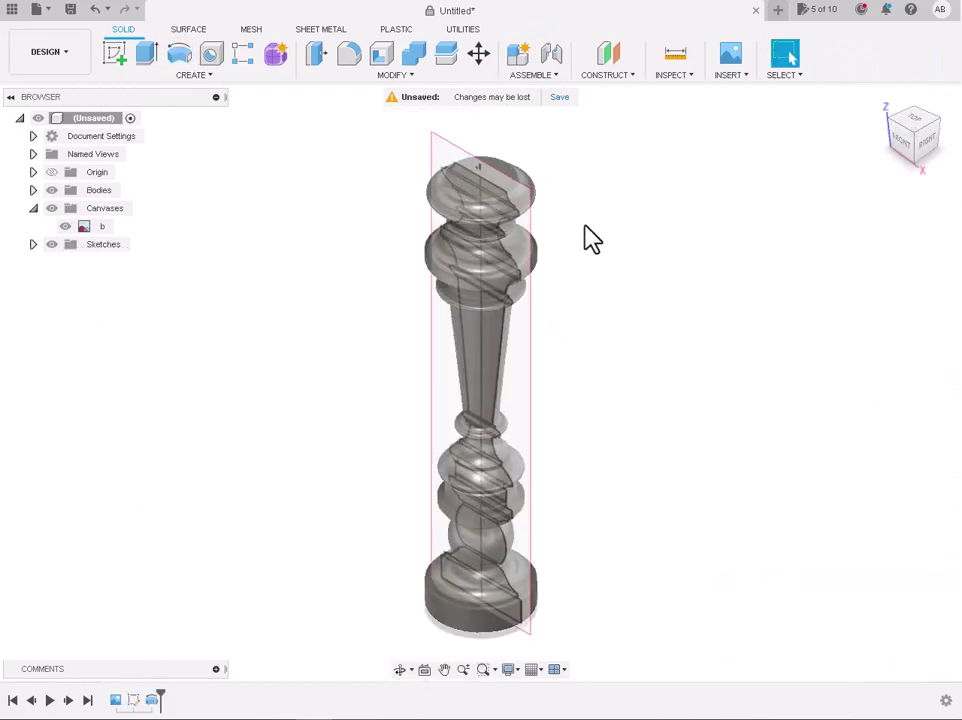